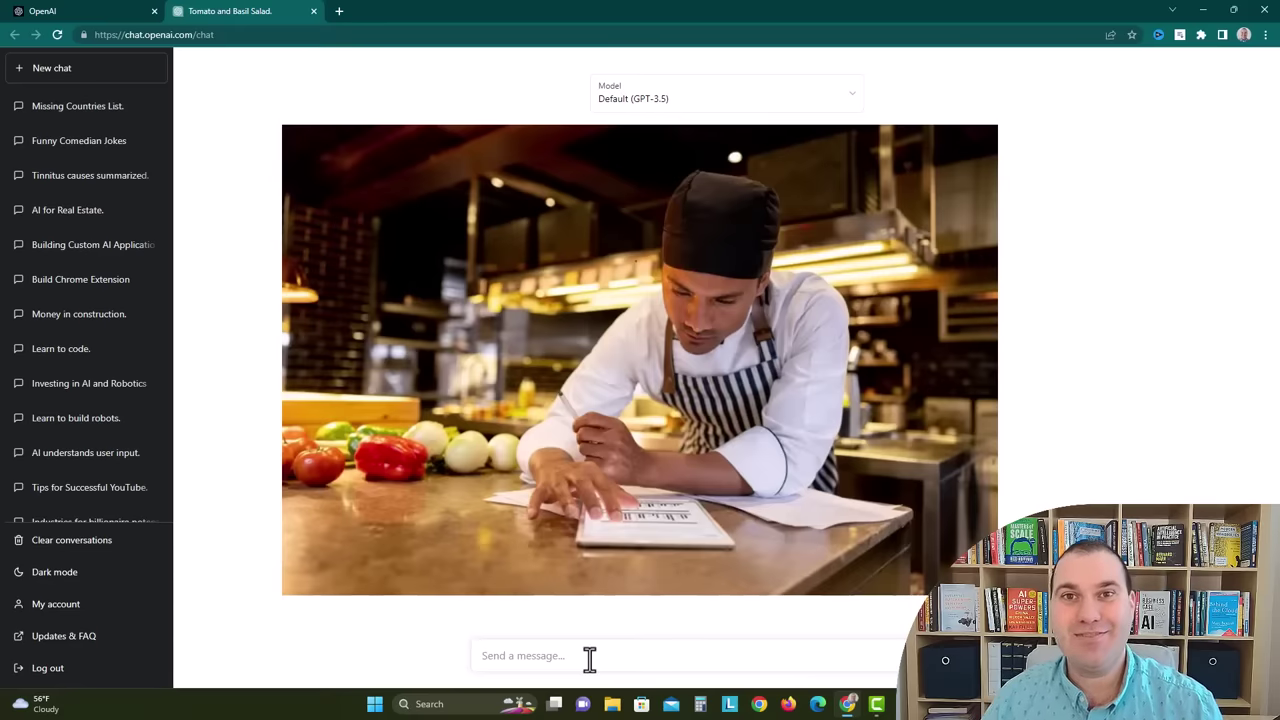
- Write a ChatGPT prompt asking for a new meal recipe and name from the following ingredients
{"action": "left_click", "coordinate": [590, 657]}
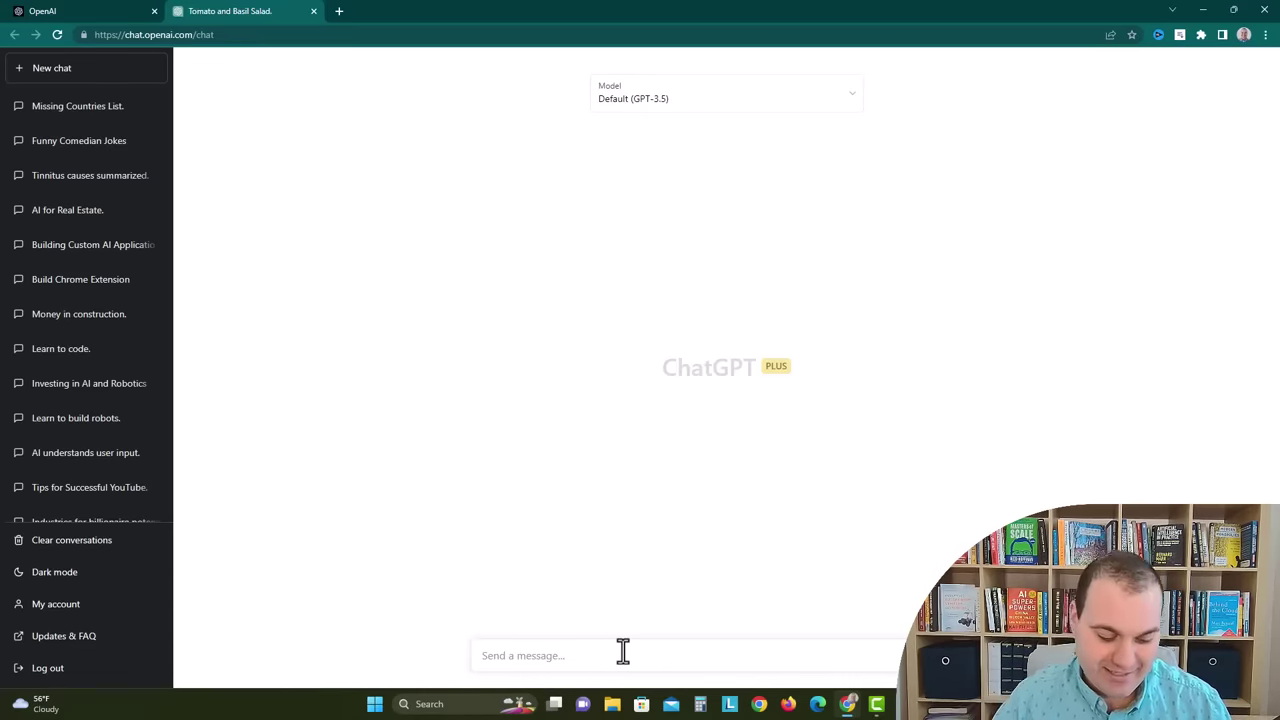
{"action": "type", "text": "come up witha"}
{"action": "key", "text": "BackSpace"}
{"action": "key", "text": "BackSpace"}
{"action": "type", "text": "a reci"}
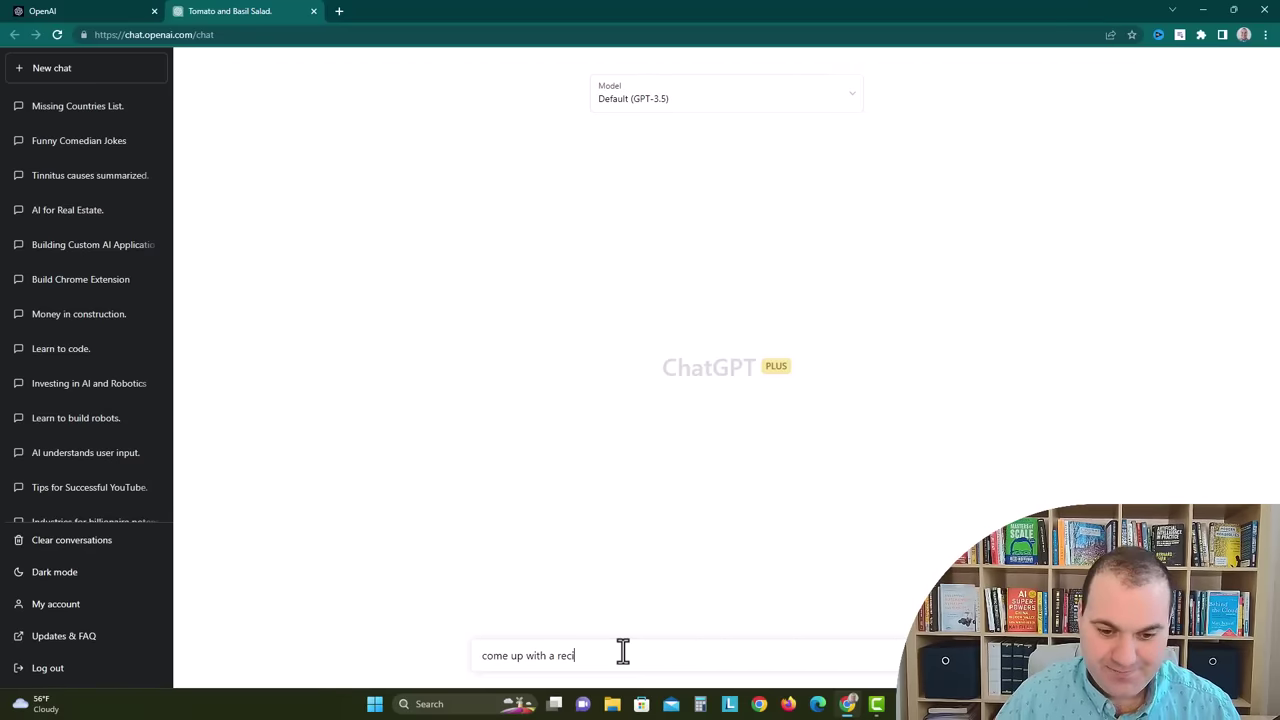
{"action": "type", "text": "pie for a"}
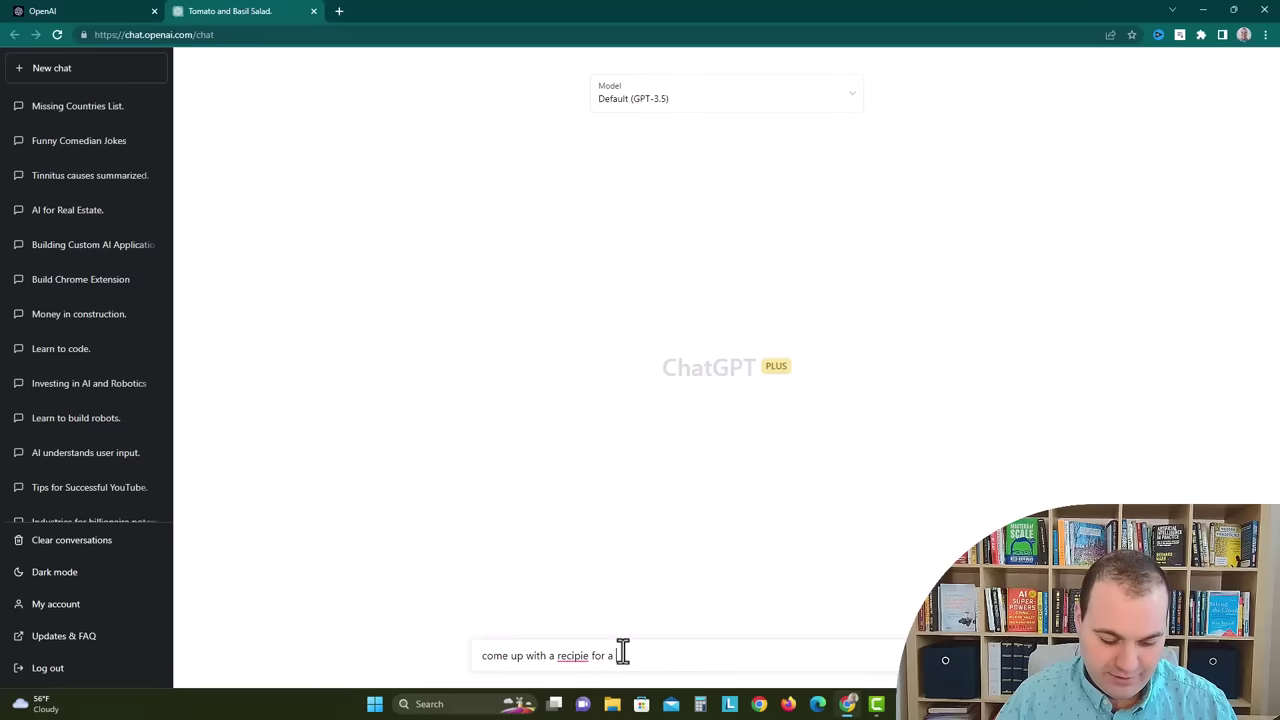
{"action": "type", "text": " new meal base"}
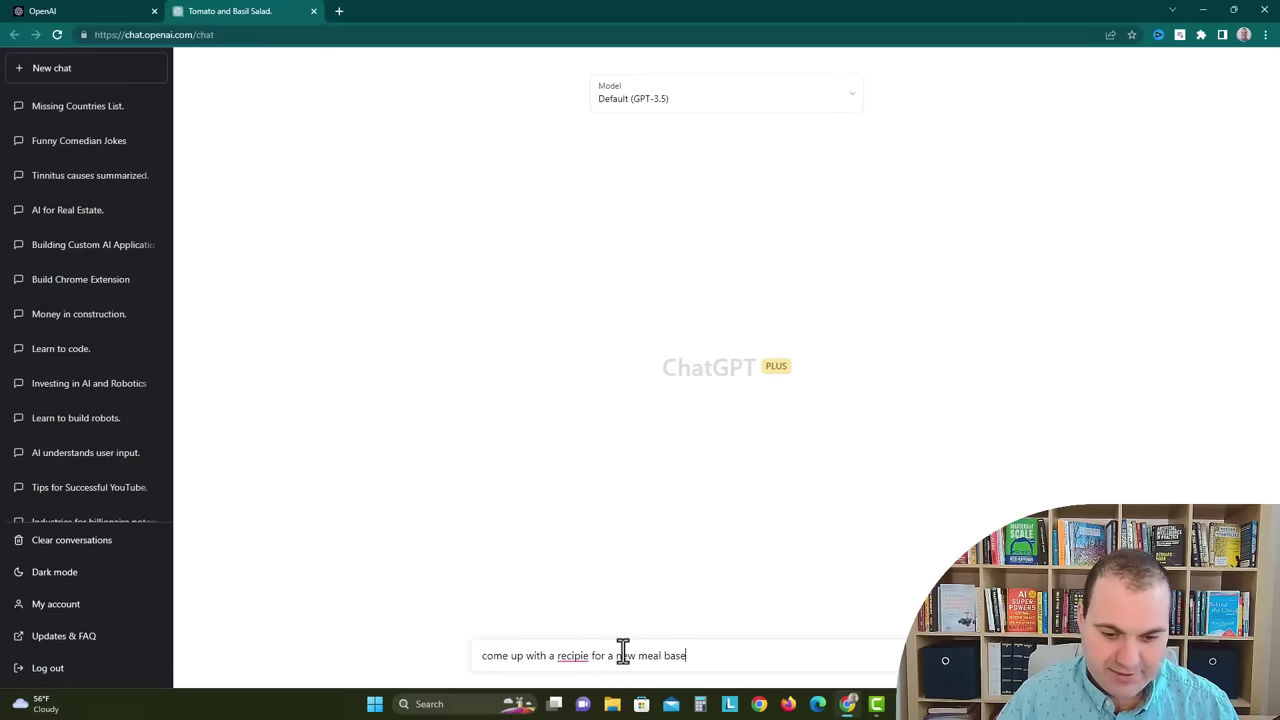
{"action": "type", "text": "d on the followin"}
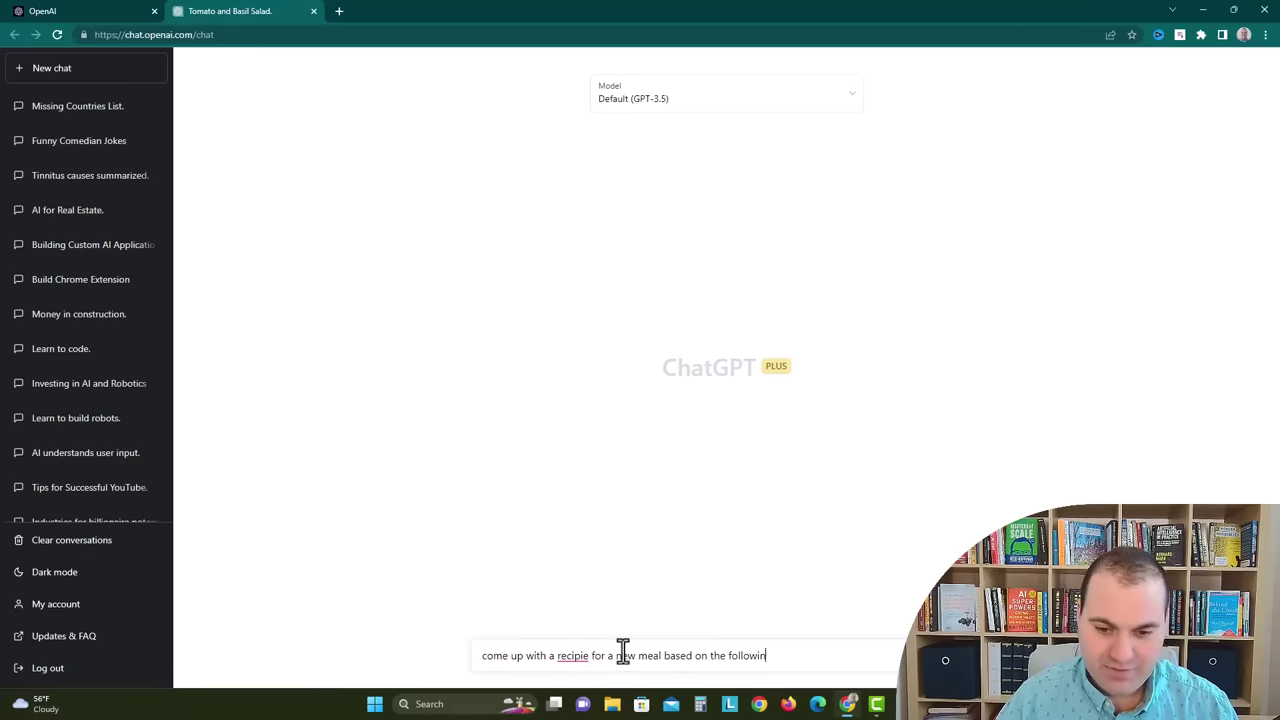
{"action": "type", "text": "g ingredien"}
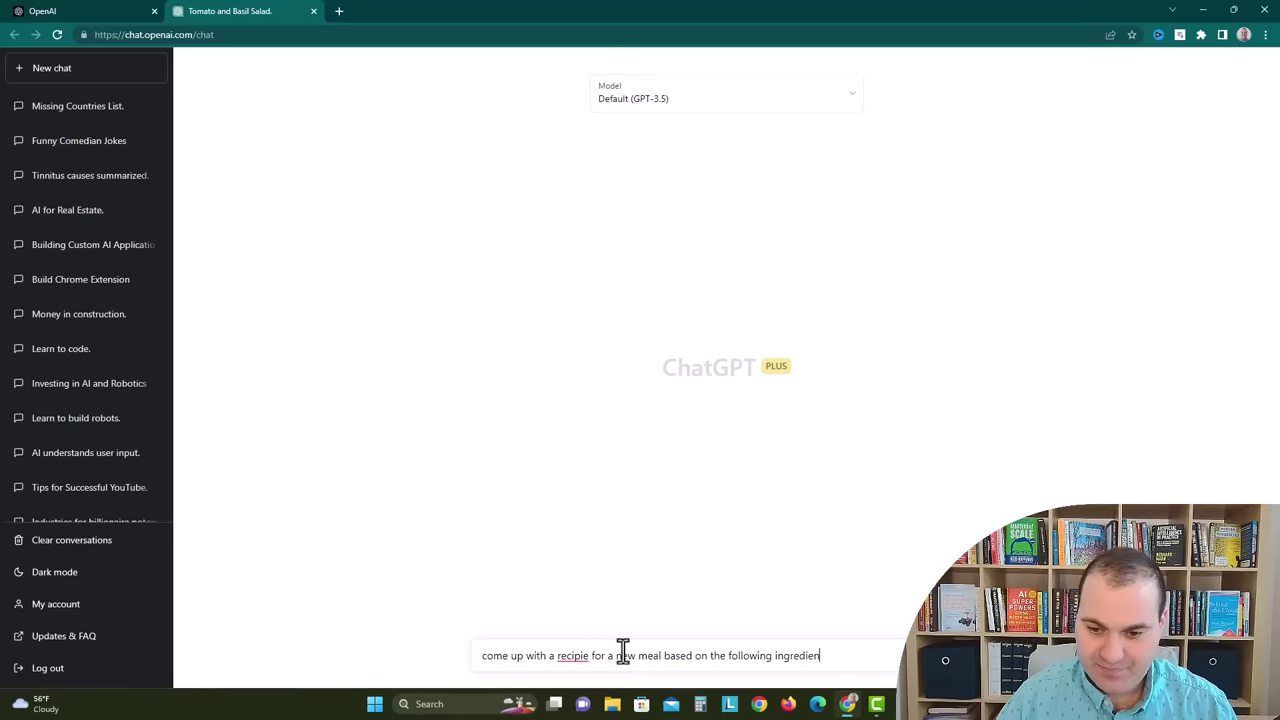
{"action": "type", "text": "ts and come u"}
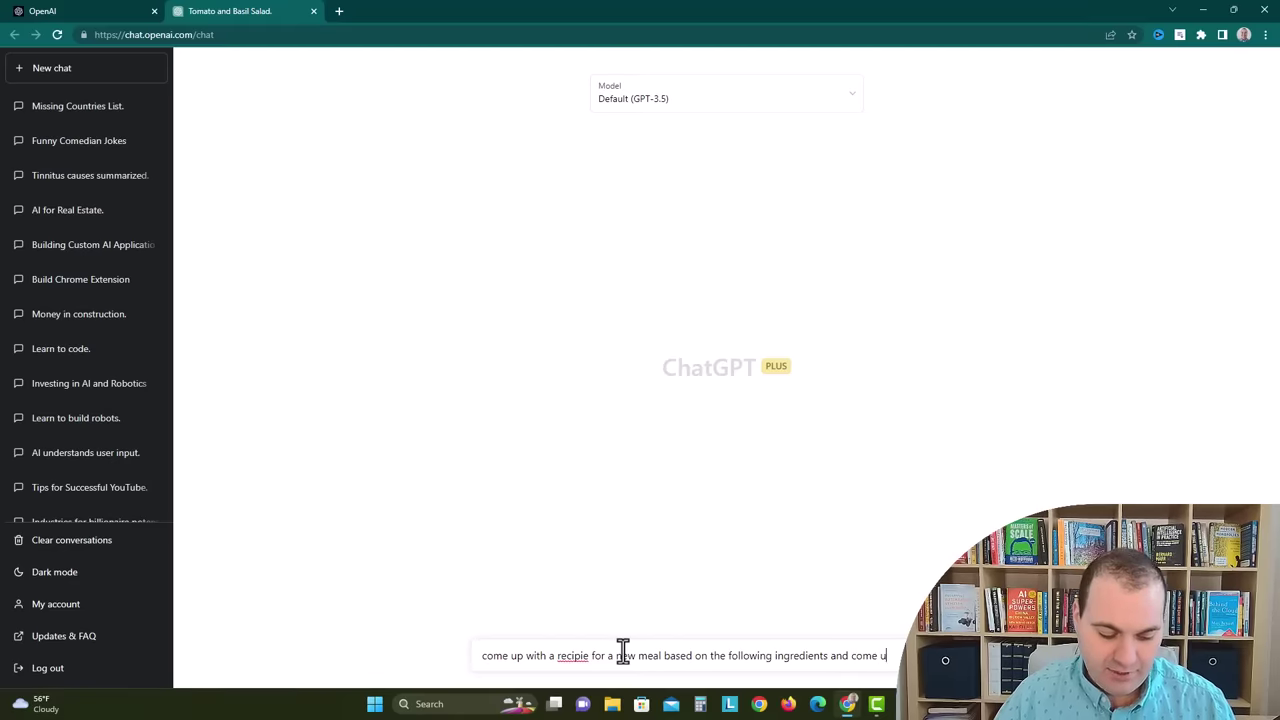
{"action": "type", "text": "p with a name for the "}
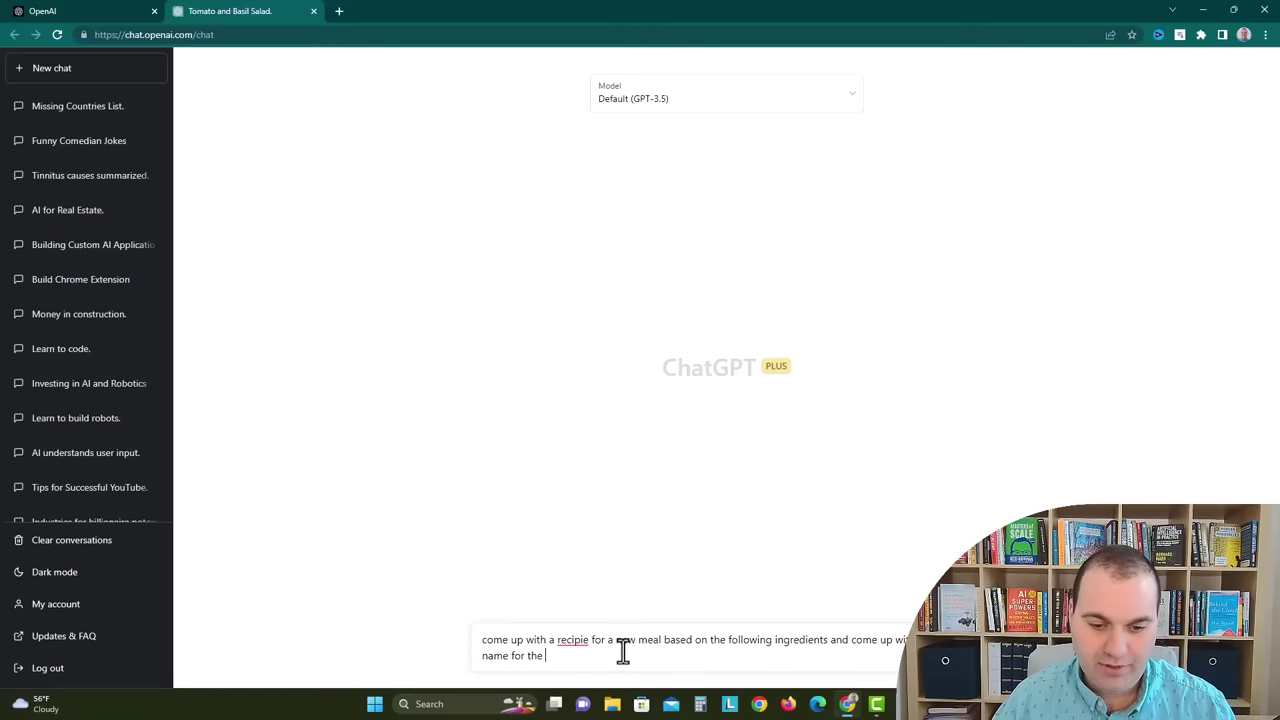
{"action": "type", "text": "meal"}
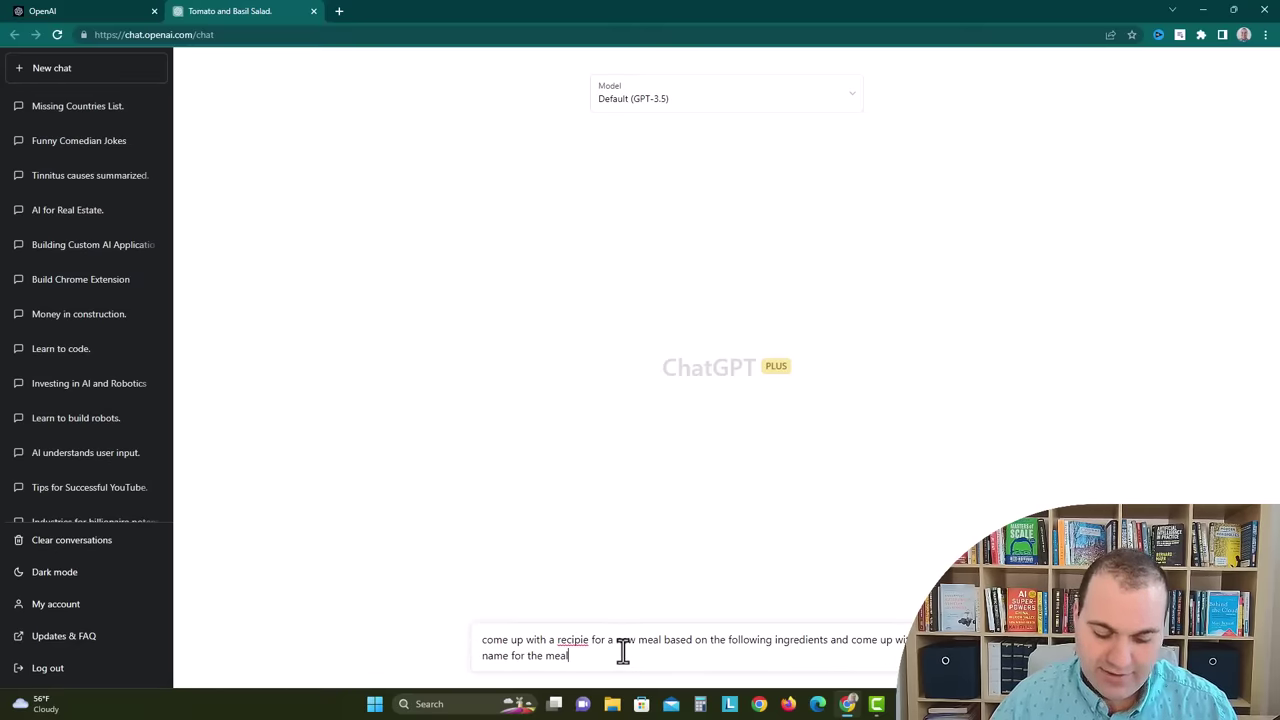
{"action": "type", "text": ":"}
{"action": "key", "text": "shift+Return"}
{"action": "key", "text": "shift+Return"}
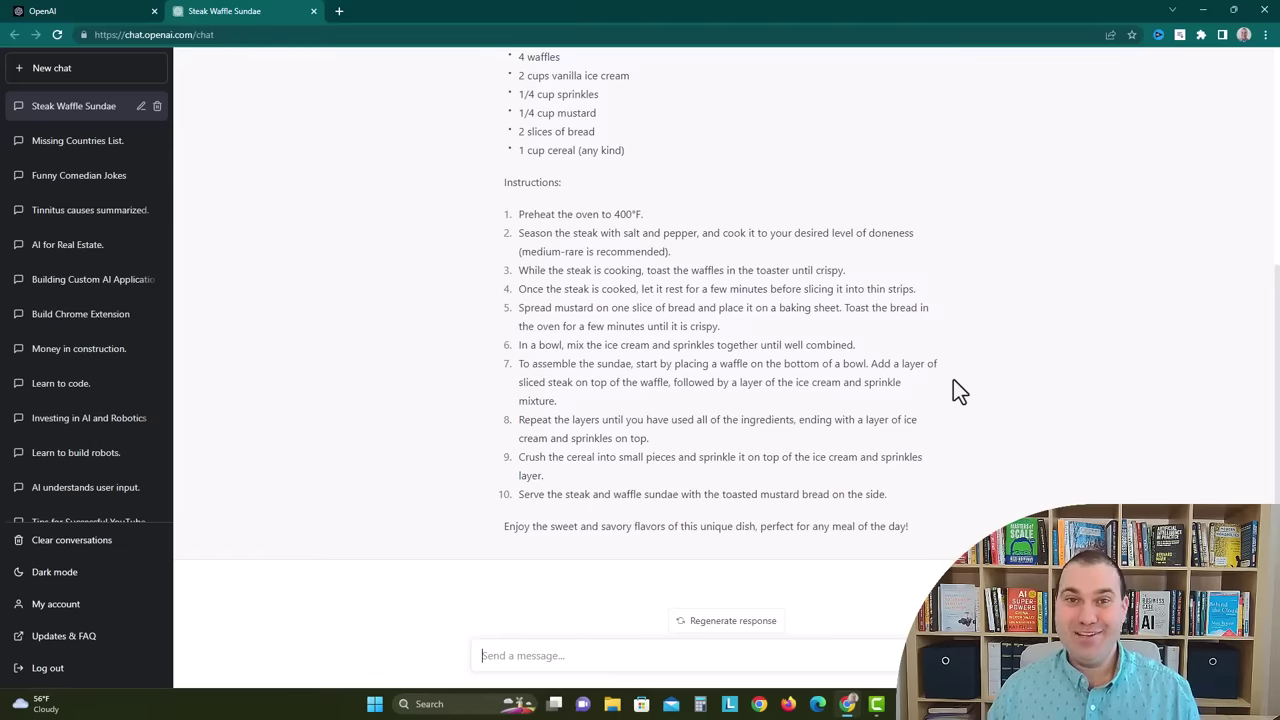
- Scroll back up through the Steak & Waffle Sundae recipe to the original prompt
{"action": "scroll", "coordinate": [628, 415], "scroll_direction": "up", "scroll_amount": 3}
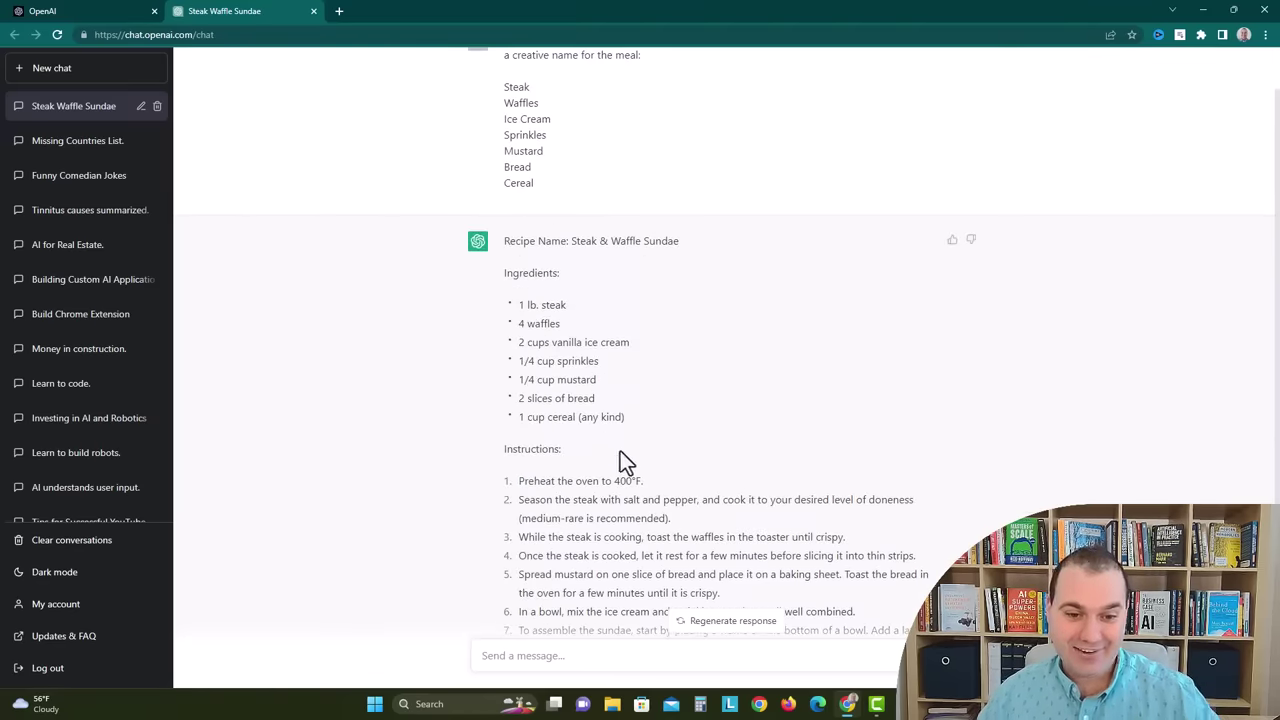
{"action": "scroll", "coordinate": [626, 270], "scroll_direction": "up", "scroll_amount": 1}
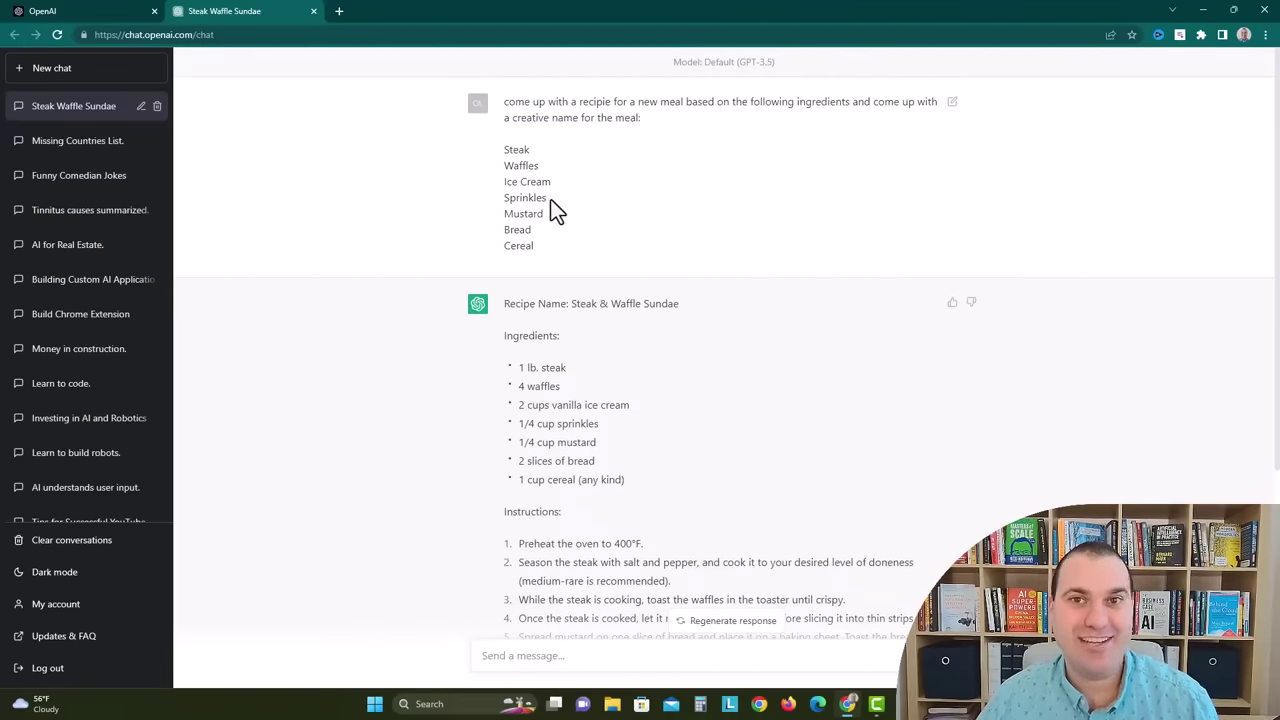
- Visit midjourney.com in a new tab and accept the Midjourney Discord invite
{"action": "left_click", "coordinate": [338, 11]}
{"action": "type", "text": "midjou"}
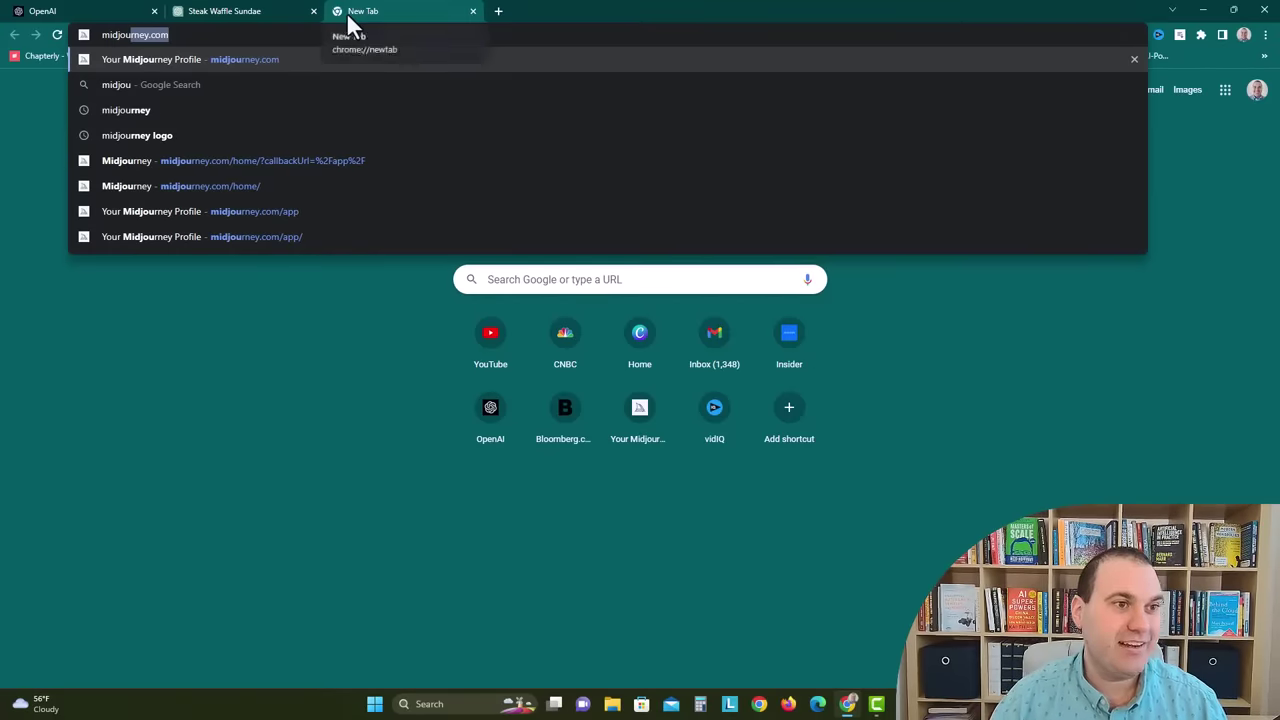
{"action": "key", "text": "Return"}
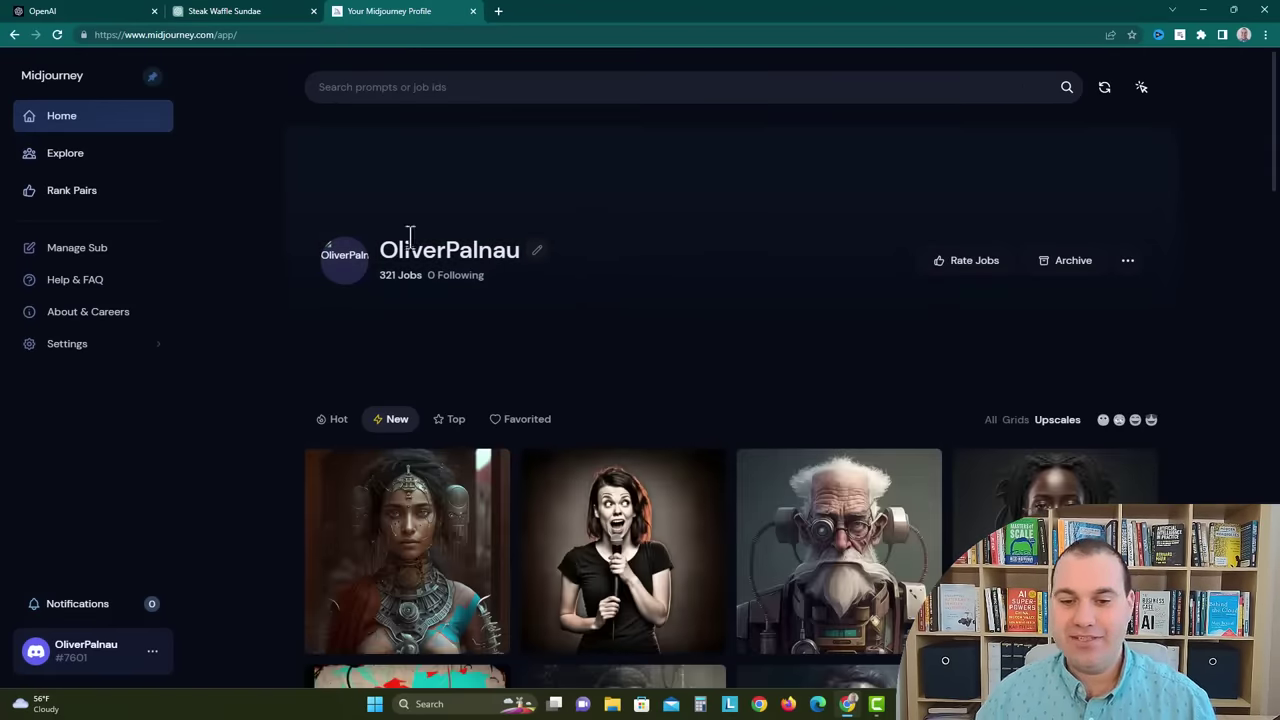
{"action": "left_click", "coordinate": [80, 165]}
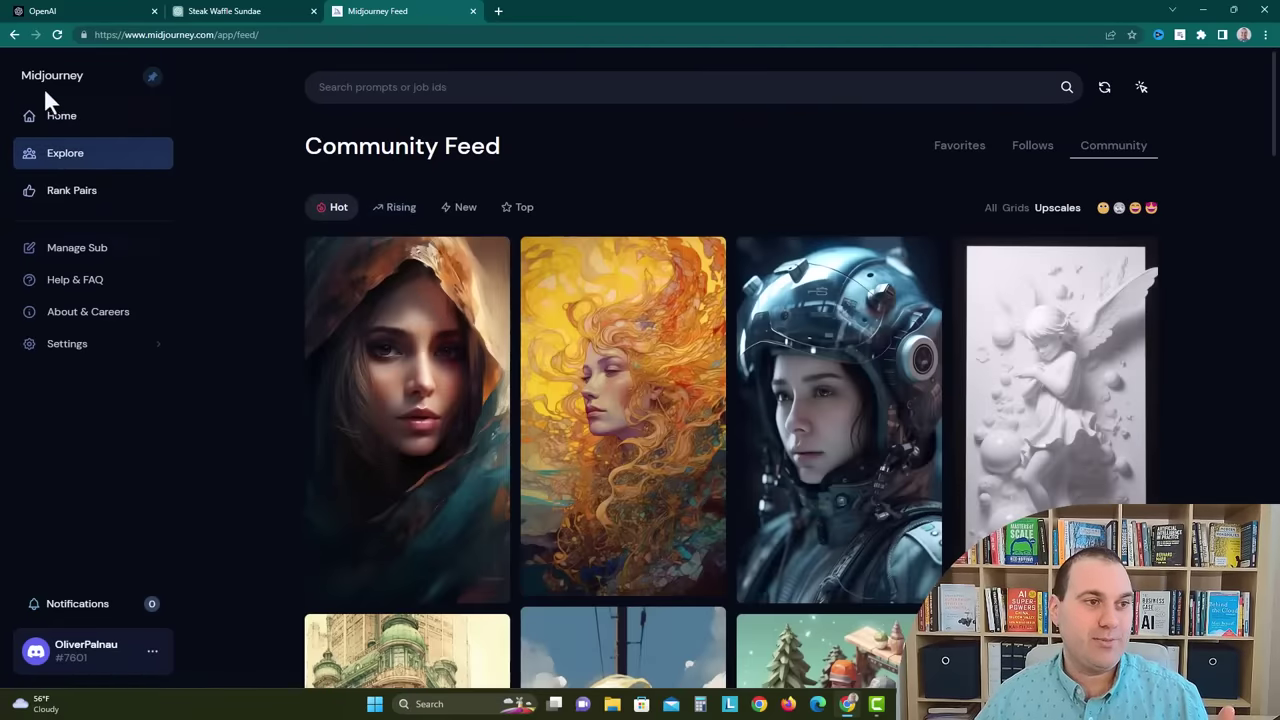
{"action": "left_click", "coordinate": [46, 82]}
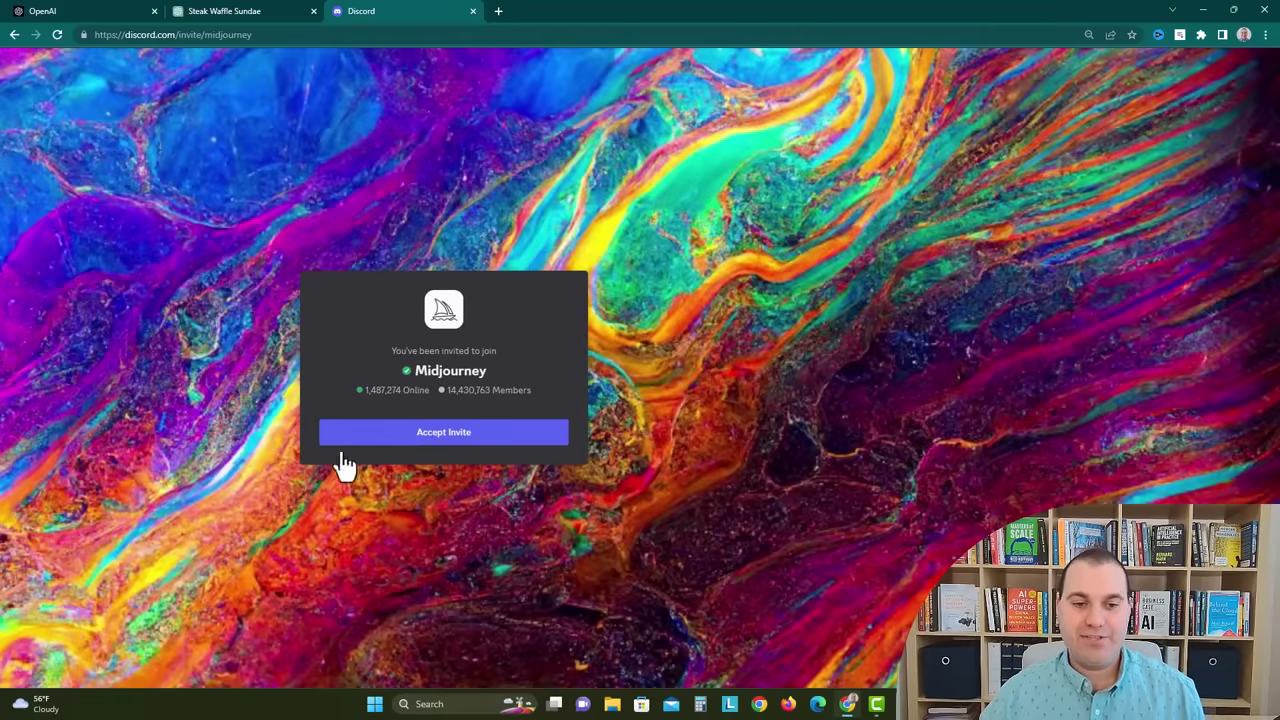
{"action": "left_click", "coordinate": [422, 438]}
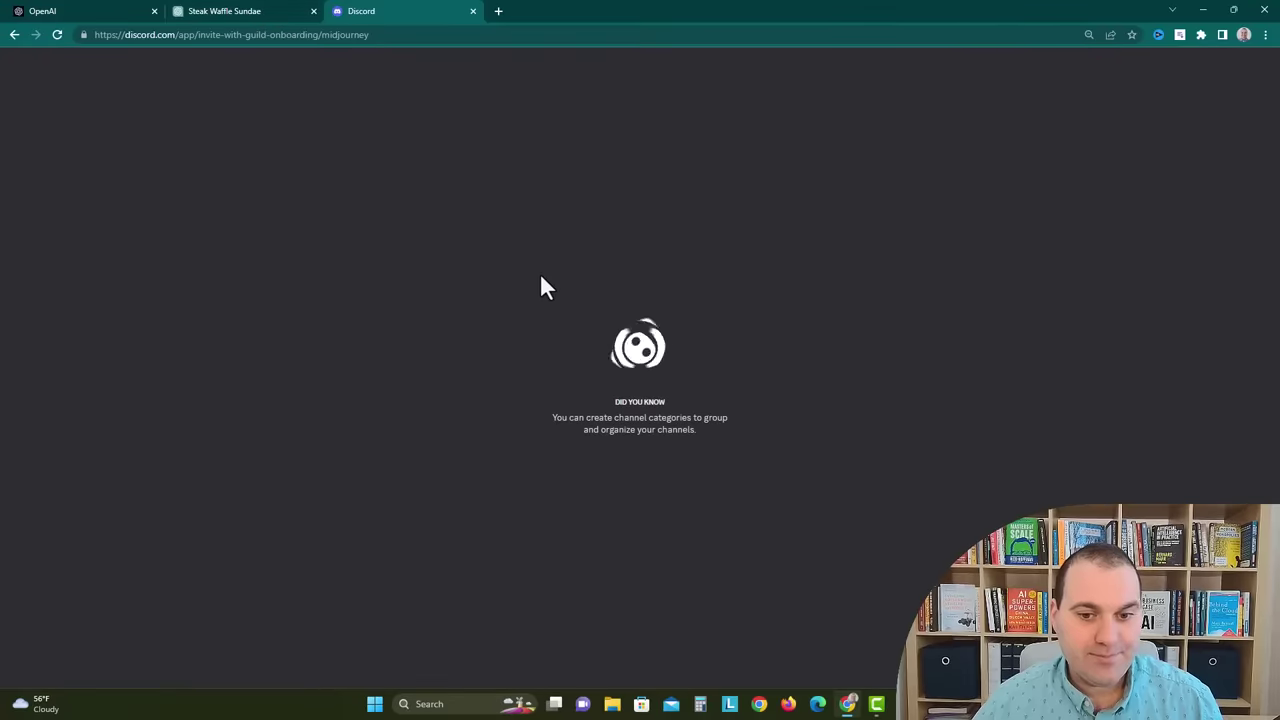
- Copy the recipe prompt and ingredient list from the Steak Waffle Sundae chat
{"action": "left_click", "coordinate": [300, 11]}
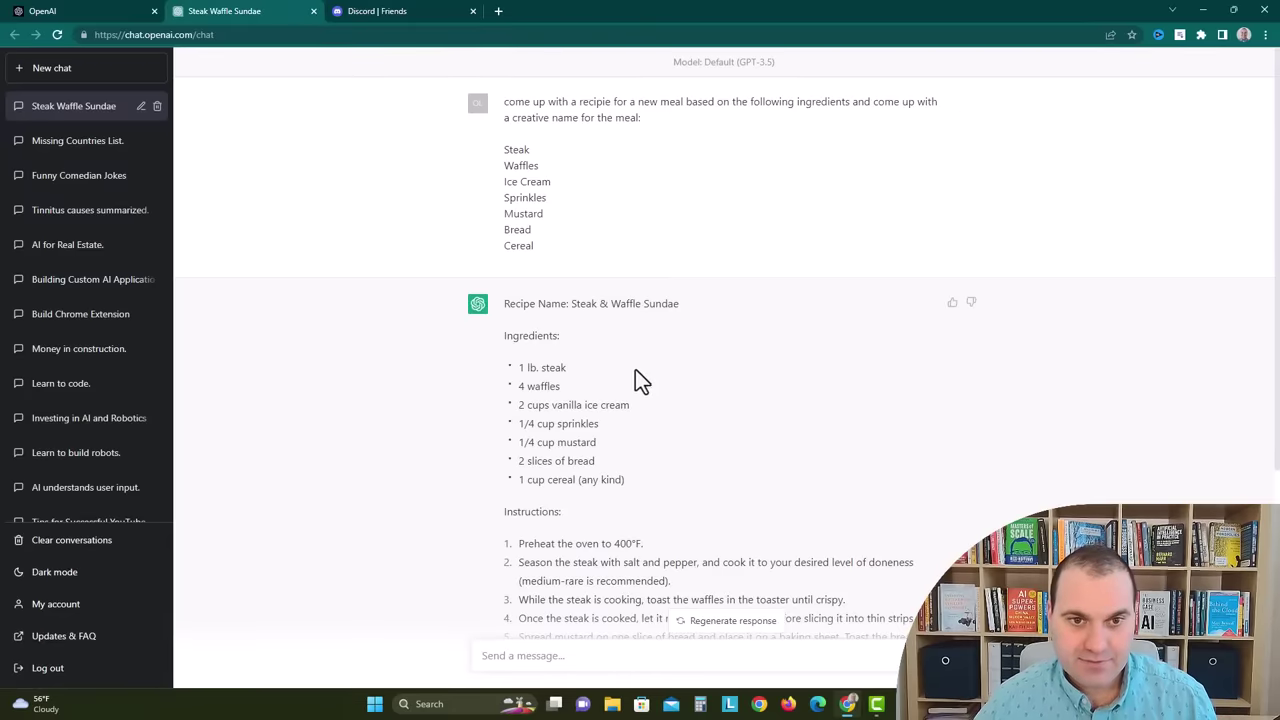
{"action": "left_click_drag", "start_coordinate": [566, 251], "coordinate": [505, 100]}
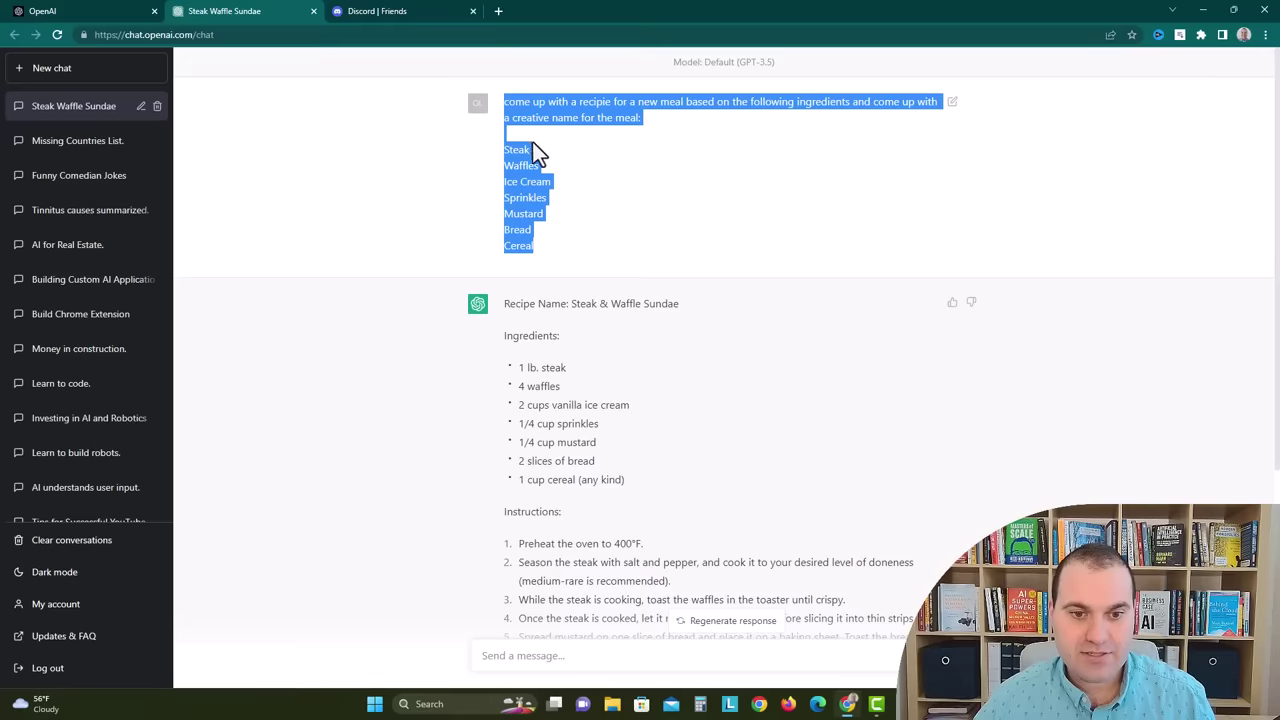
{"action": "right_click", "coordinate": [548, 120]}
{"action": "left_click", "coordinate": [594, 133]}
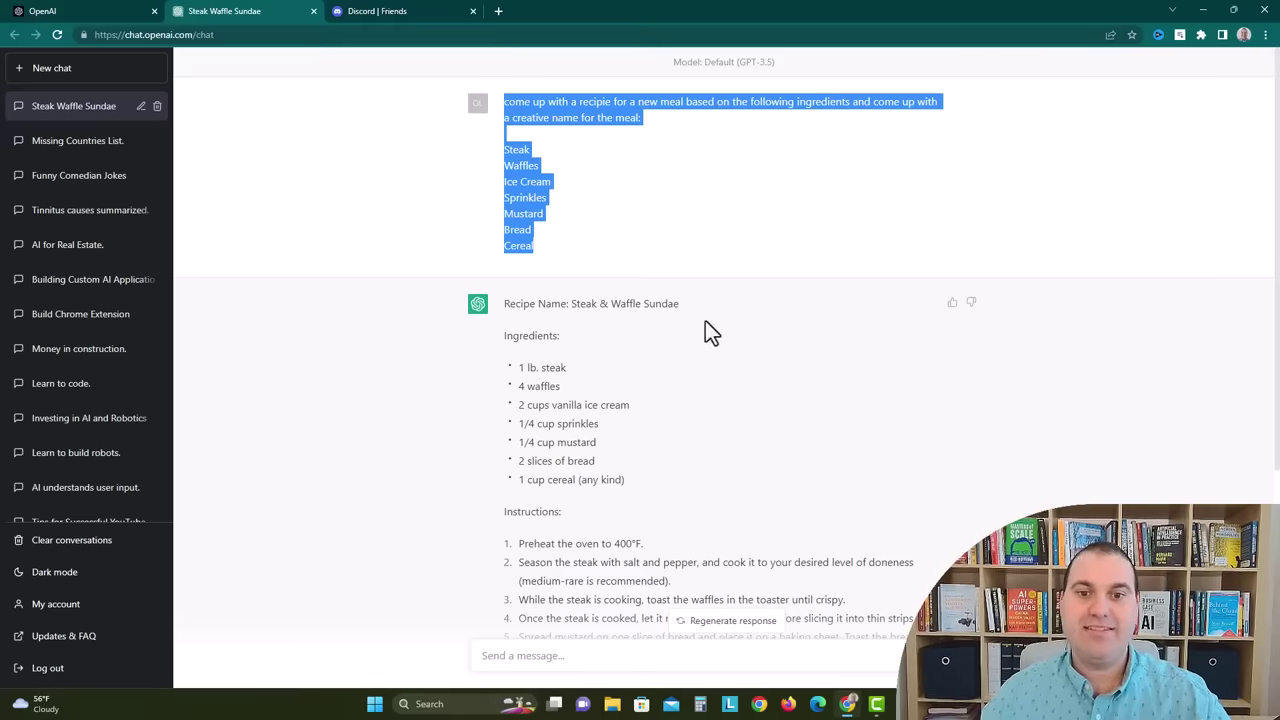
{"action": "left_click", "coordinate": [376, 11]}
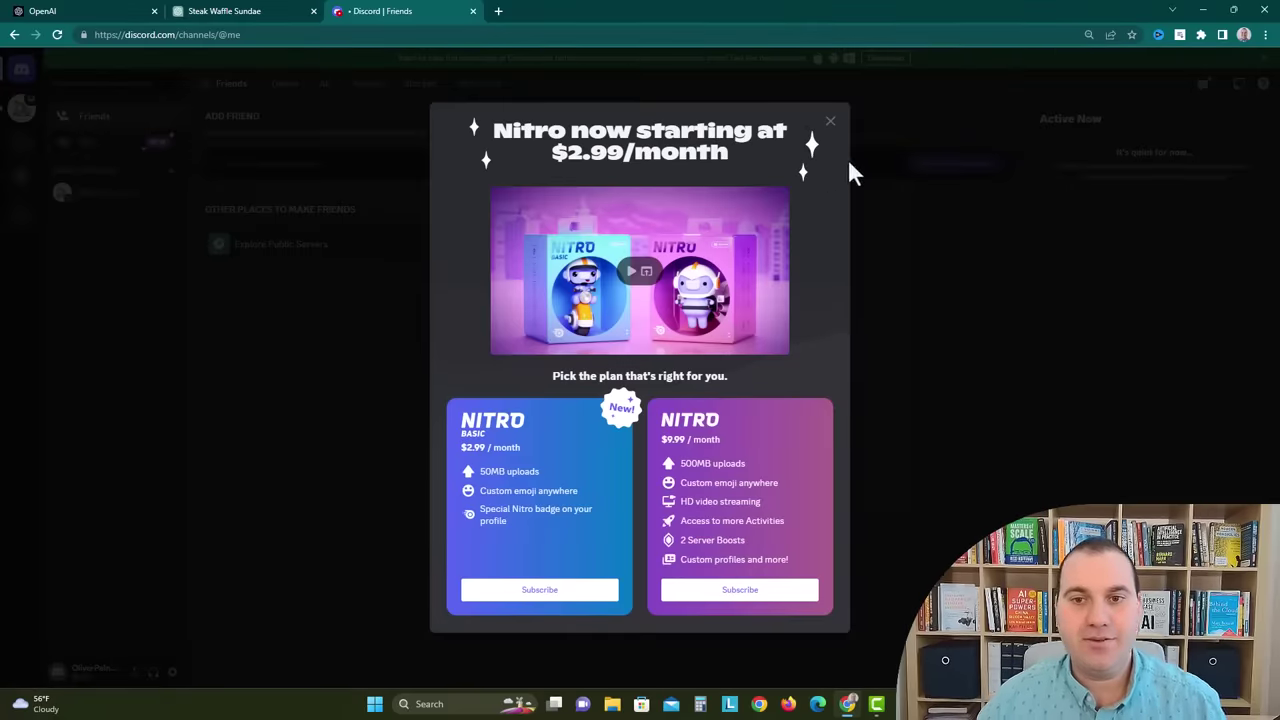
- Dismiss the Nitro offer and go to the Midjourney server's #newbies-128 channel
{"action": "left_click", "coordinate": [830, 124]}
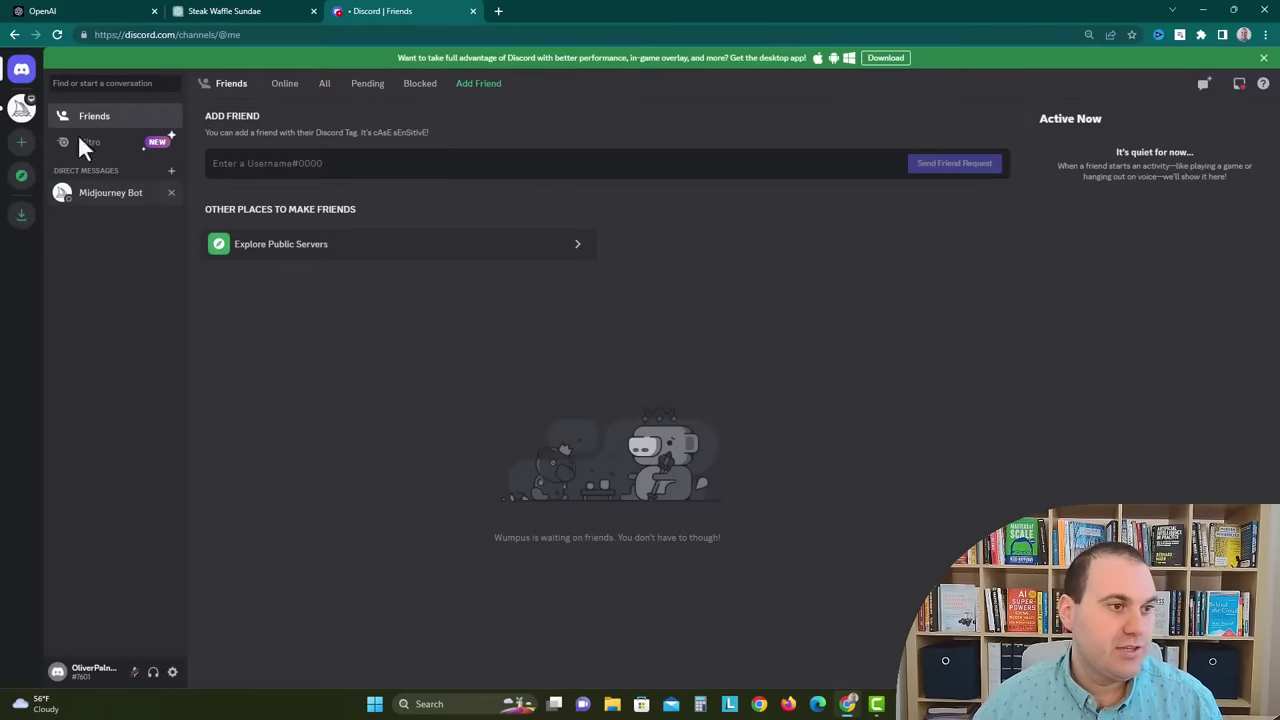
{"action": "left_click", "coordinate": [22, 180]}
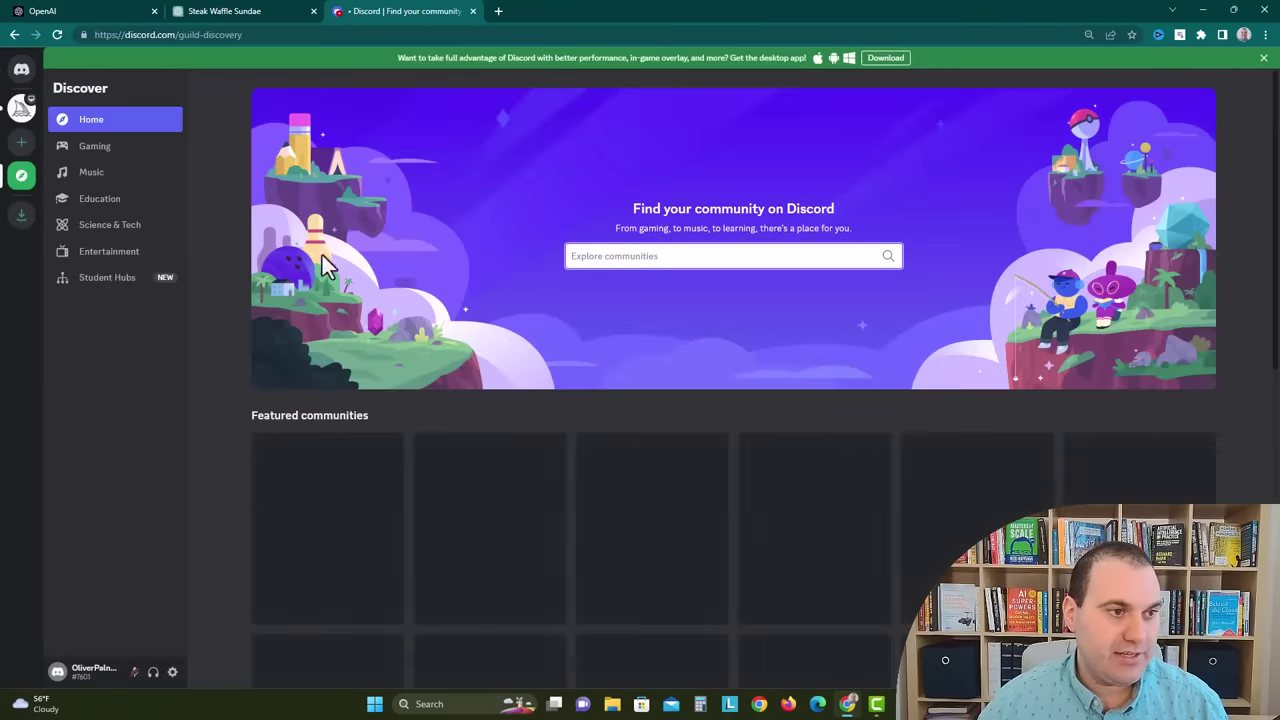
{"action": "left_click", "coordinate": [343, 510]}
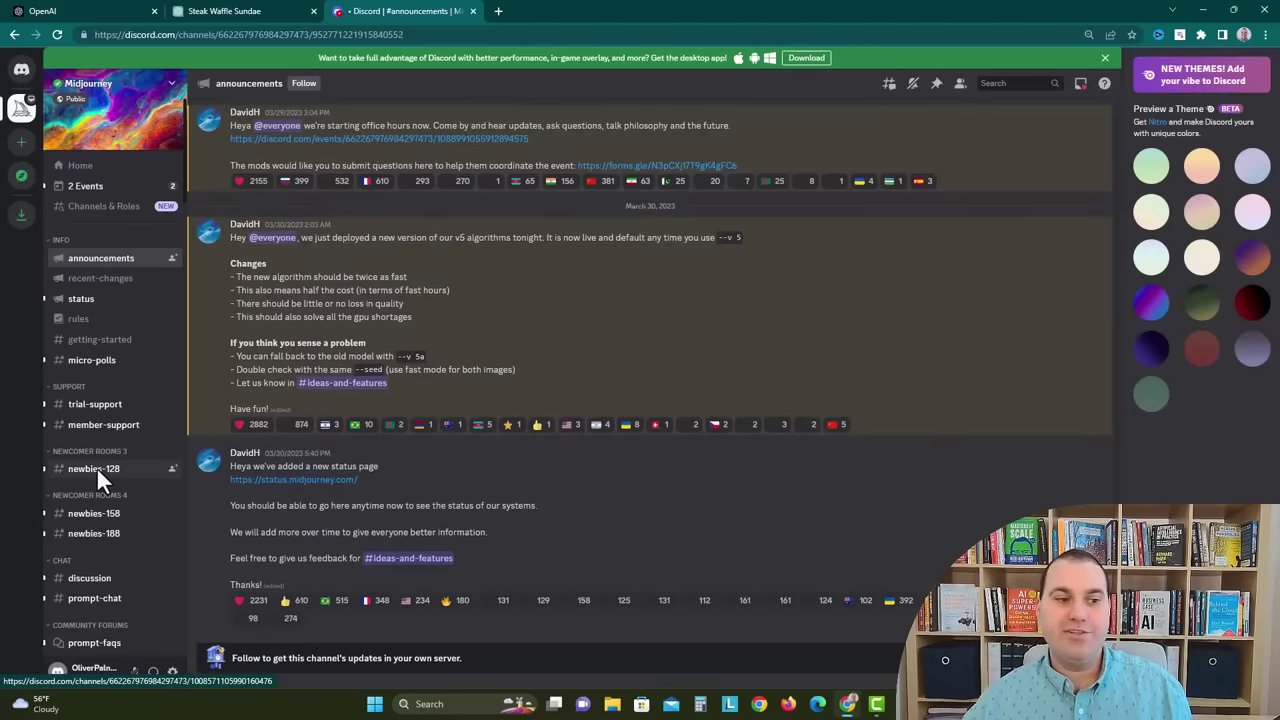
{"action": "left_click", "coordinate": [100, 470]}
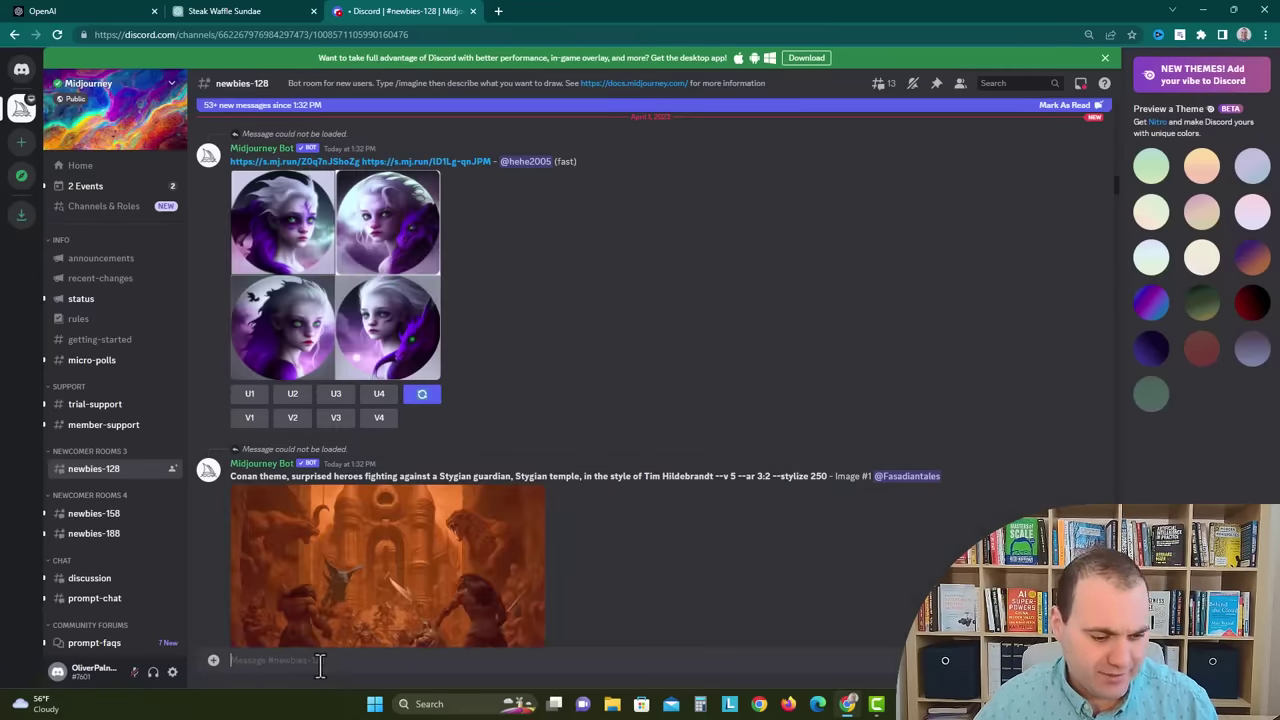
- Start an /imagine prompt, paste the copied recipe request, and select its request wording
{"action": "type", "text": "/"}
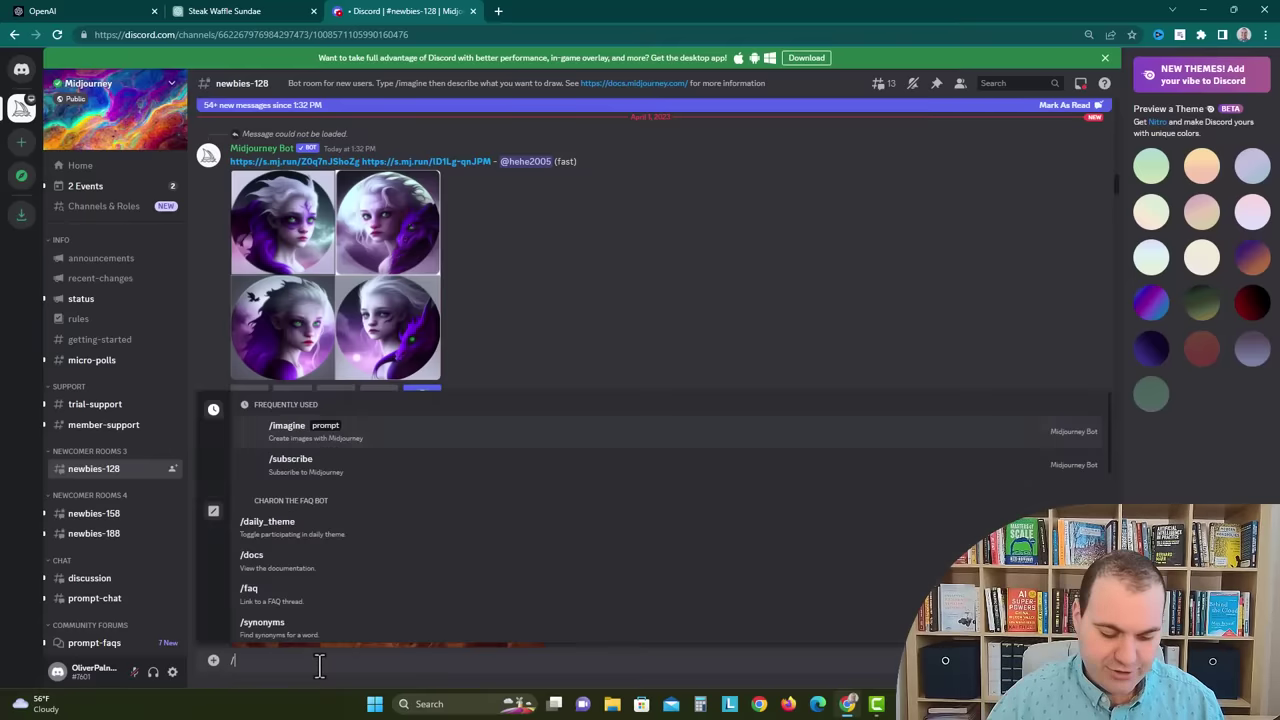
{"action": "key", "text": "BackSpace"}
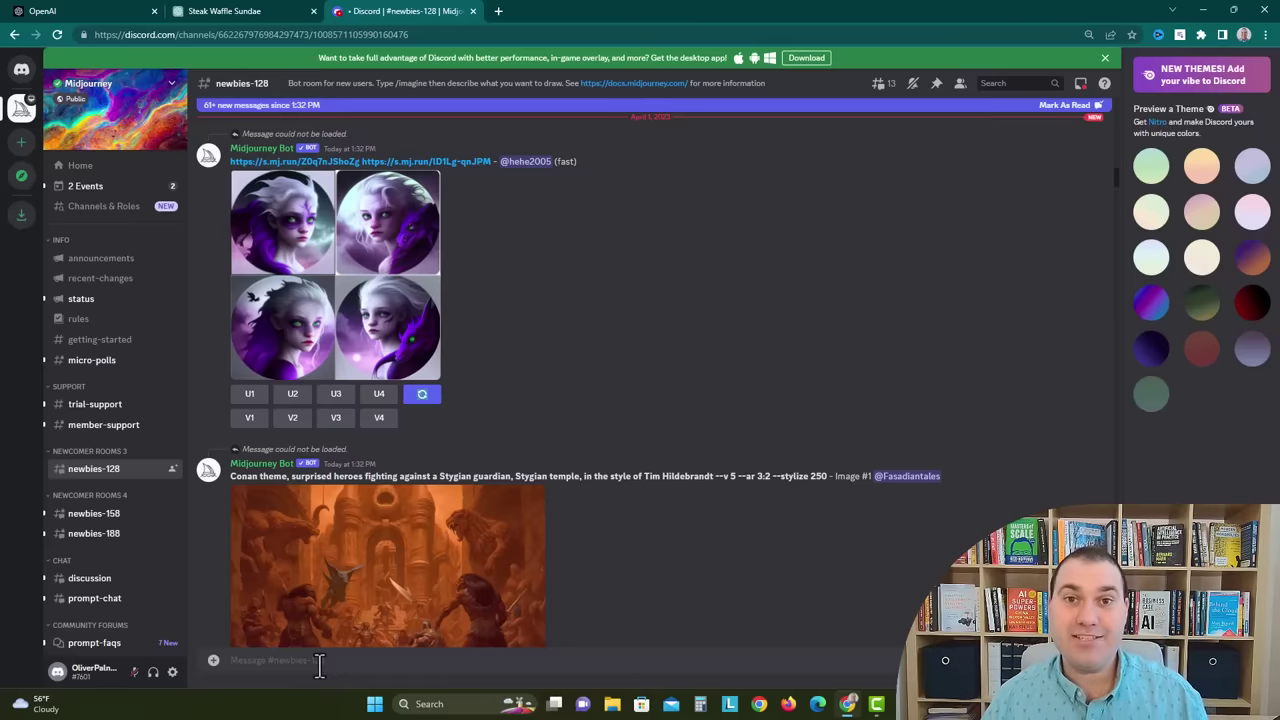
{"action": "type", "text": "/imagine"}
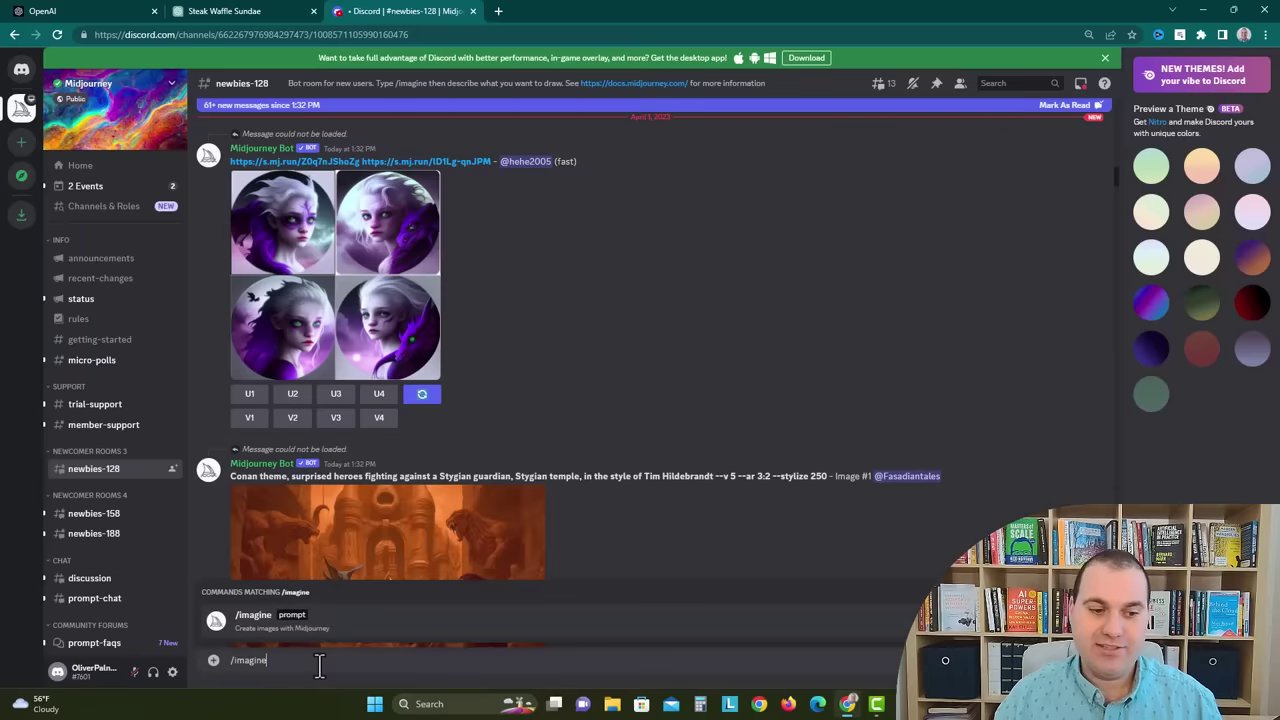
{"action": "key", "text": "Tab"}
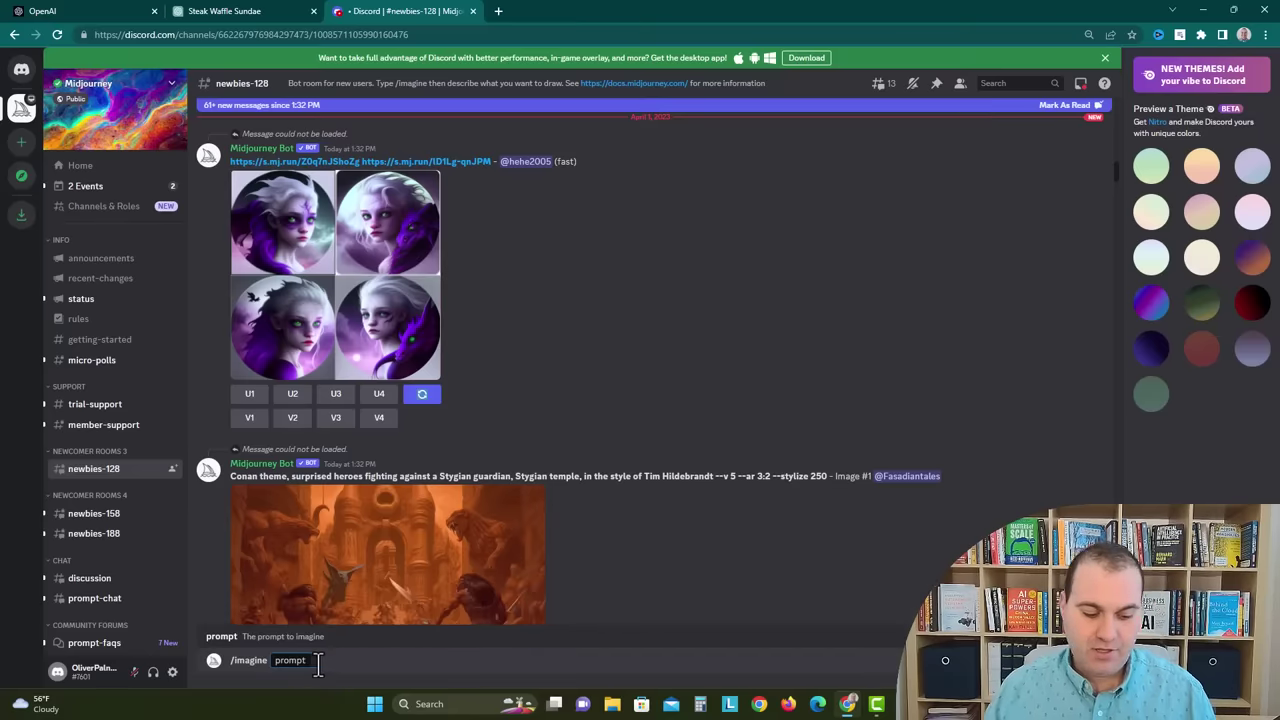
{"action": "key", "text": "ctrl+v"}
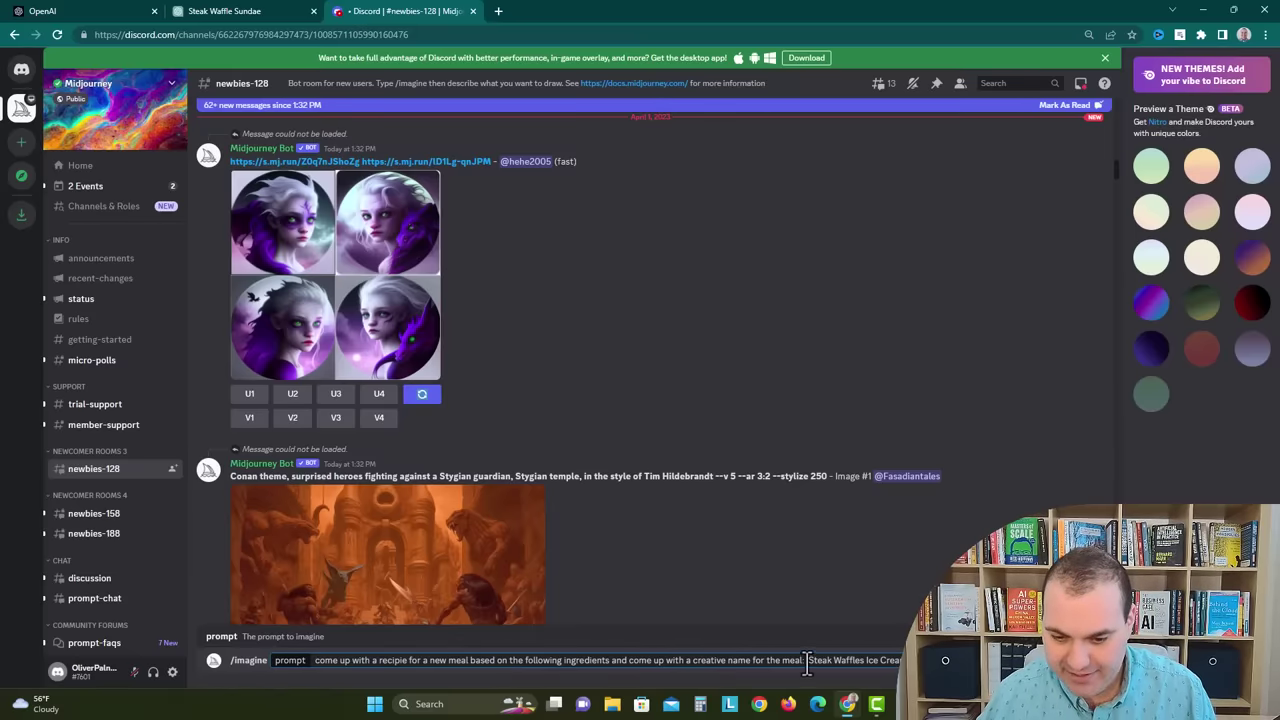
{"action": "left_click_drag", "start_coordinate": [808, 660], "coordinate": [293, 641]}
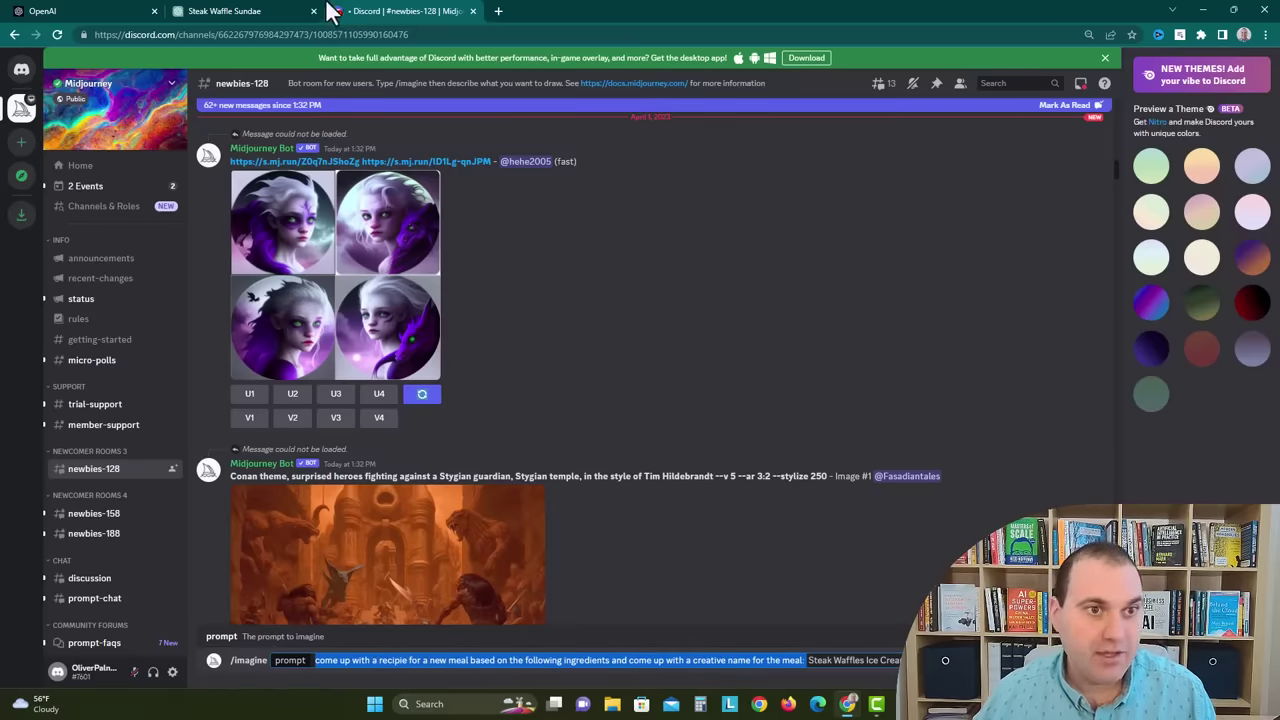
{"action": "left_click", "coordinate": [296, 12]}
{"action": "left_click", "coordinate": [430, 12]}
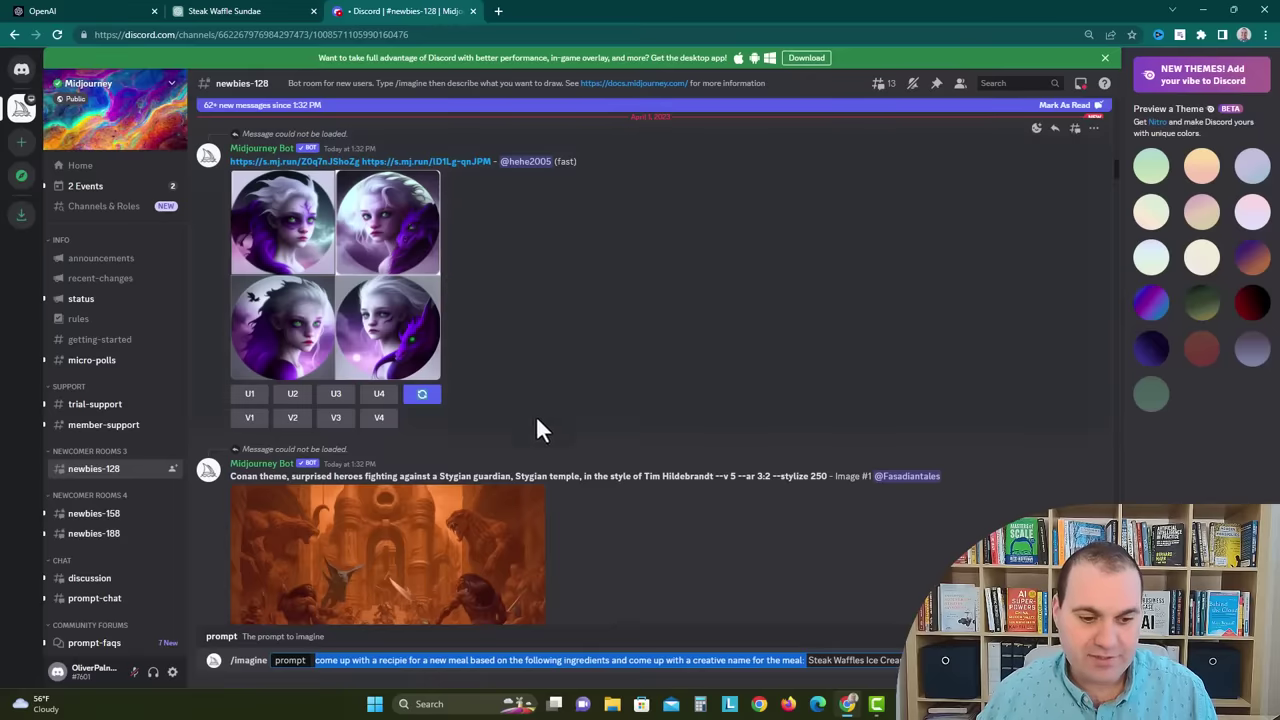
- Replace the selection with 'Steak and Waffle Sundae with the following ingredients:' and comma-separate the ingredients
{"action": "type", "text": "Steak and "}
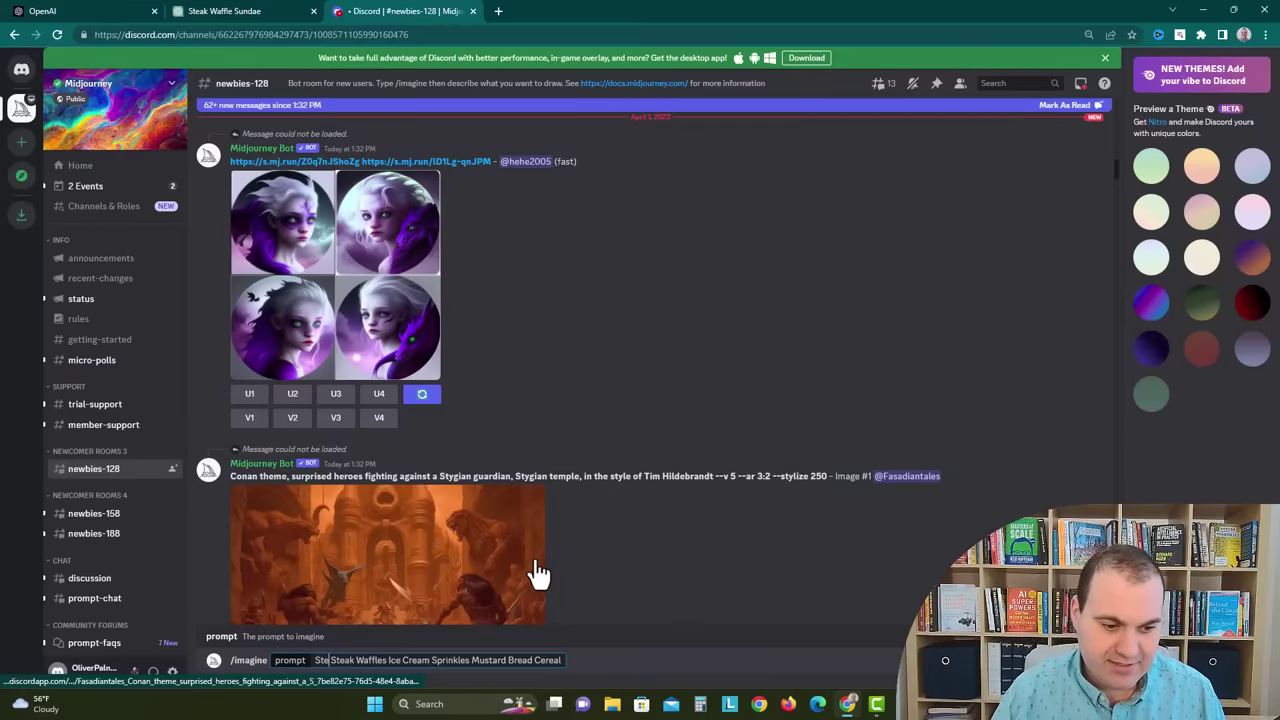
{"action": "type", "text": "Waffle Sundae with the following ingredients "}
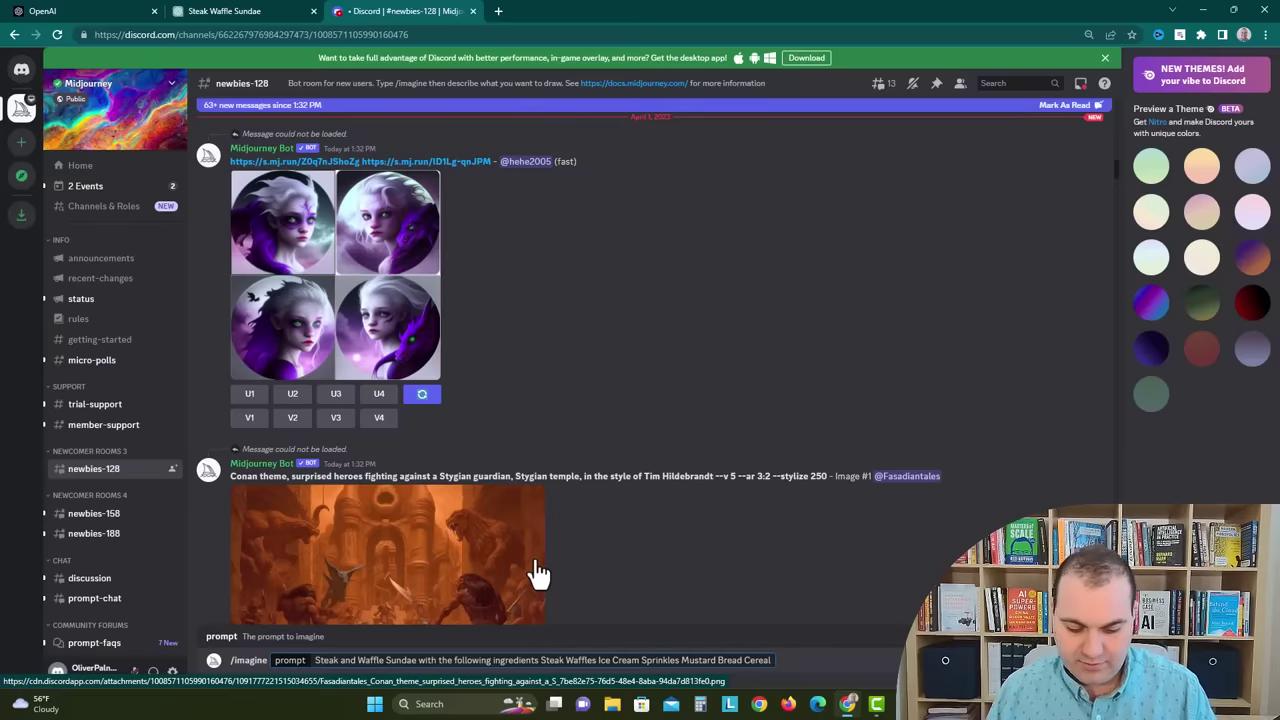
{"action": "type", "text": ": Steak"}
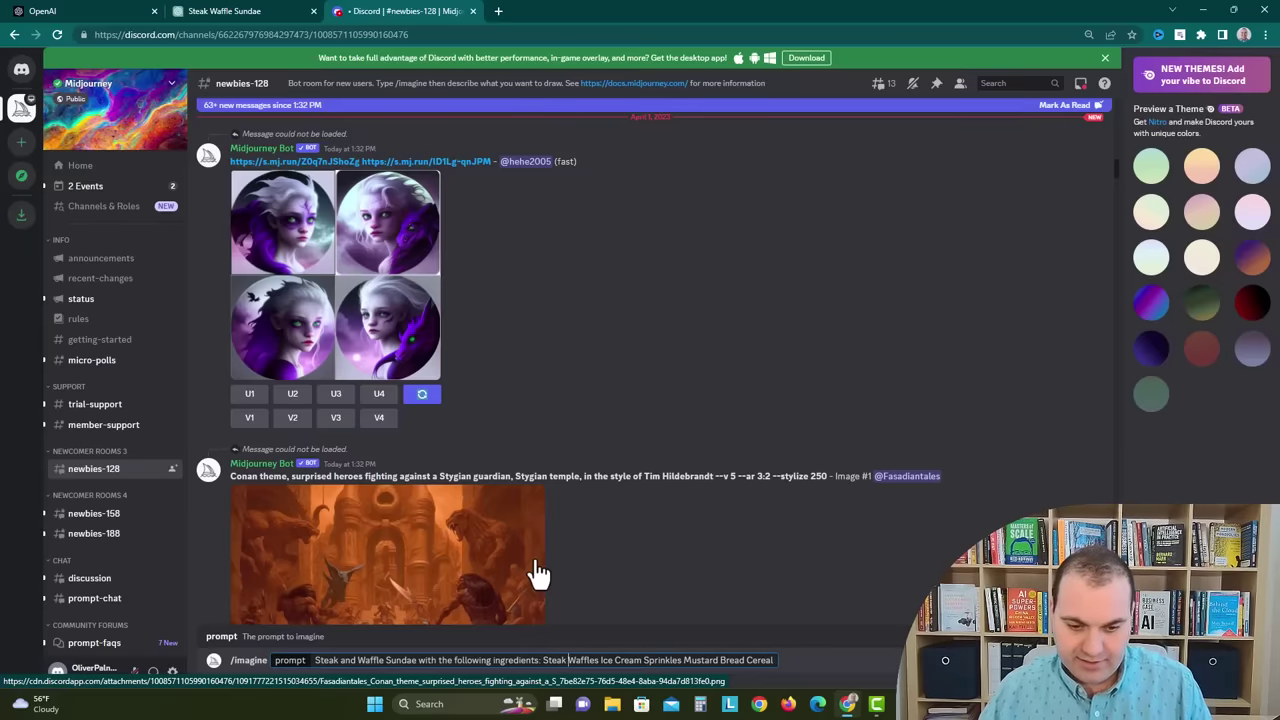
{"action": "type", "text": ", Waffles"}
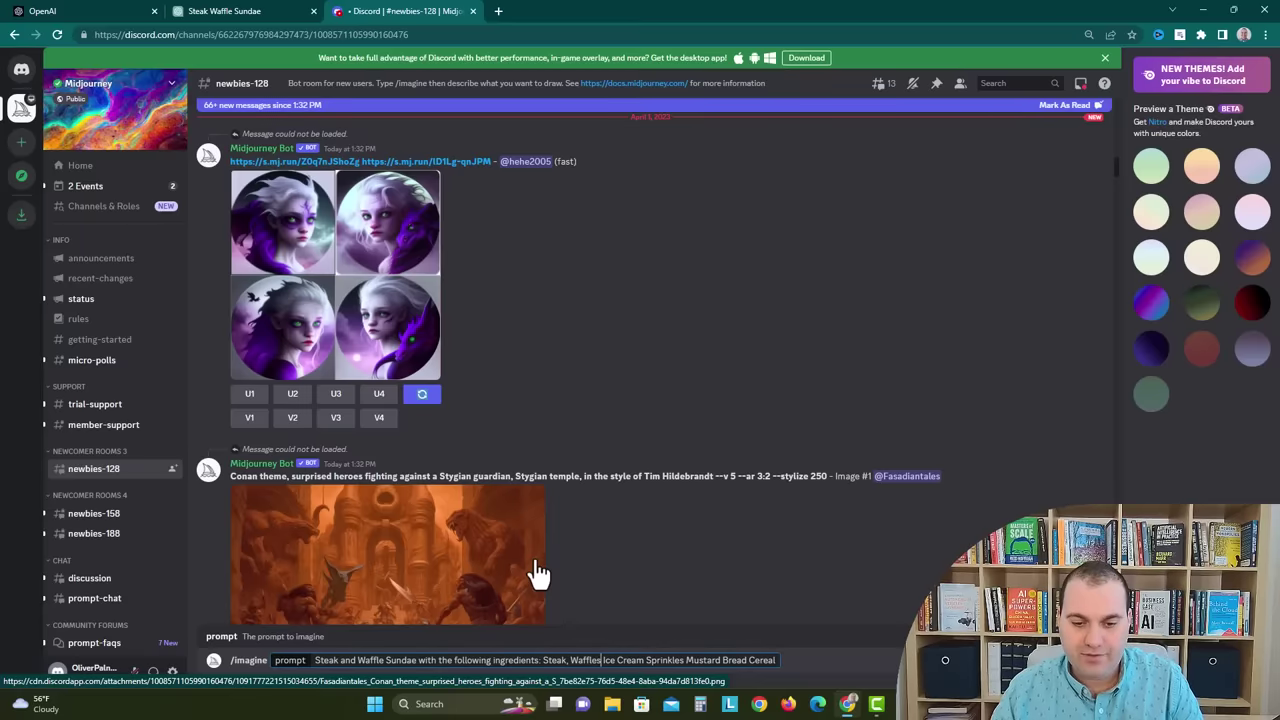
{"action": "type", "text": ","}
{"action": "key", "text": "Right"}
{"action": "key", "text": "Right"}
{"action": "type", "text": ","}
{"action": "key", "text": "Right"}
{"action": "key", "text": "Right"}
{"action": "key", "text": "Right"}
{"action": "key", "text": "Right"}
{"action": "key", "text": "Right"}
{"action": "key", "text": "Right"}
{"action": "key", "text": "Right"}
{"action": "key", "text": "Right"}
{"action": "key", "text": "Right"}
{"action": "type", "text": ", "}
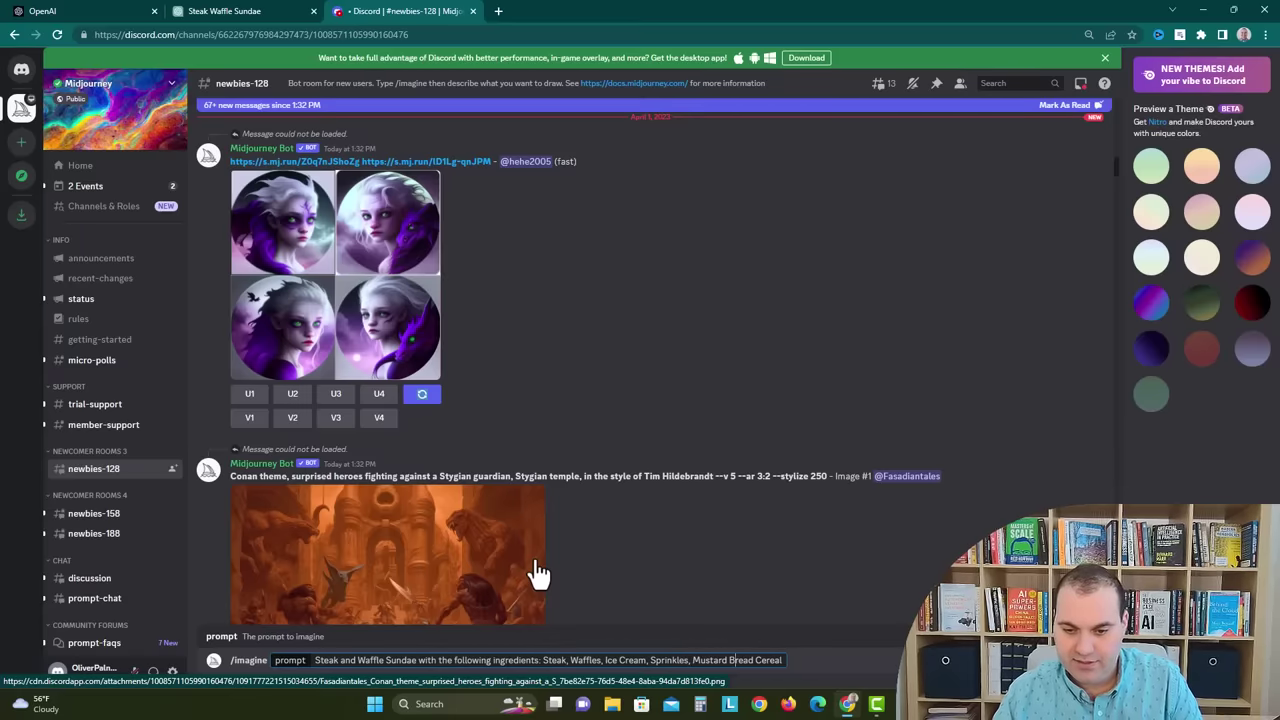
{"action": "type", "text": ","}
{"action": "key", "text": "Right"}
{"action": "key", "text": "Right"}
{"action": "key", "text": "Right"}
{"action": "key", "text": "Right"}
{"action": "key", "text": "Right"}
{"action": "key", "text": "Right"}
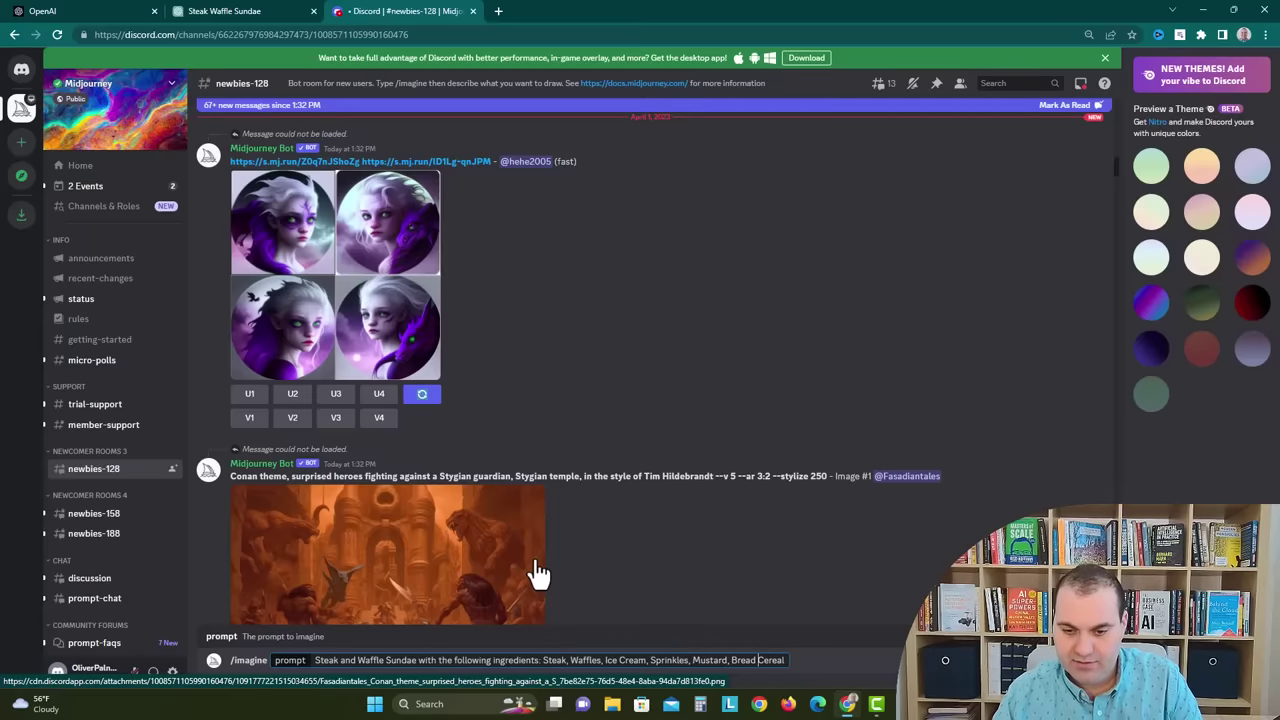
{"action": "key", "text": "BackSpace"}
{"action": "type", "text": ","}
- Append '--v 5' to the prompt and prefix it with 'hyperrealistic'
{"action": "key", "text": "Right"}
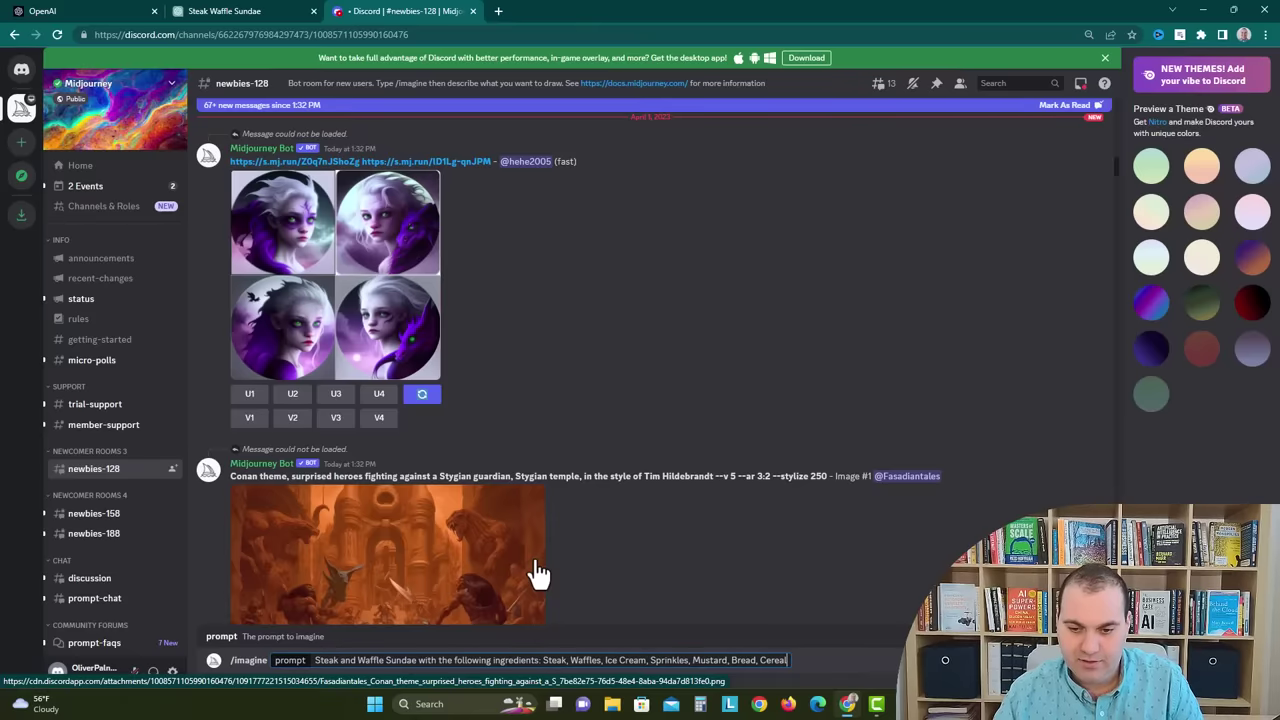
{"action": "type", "text": "--"}
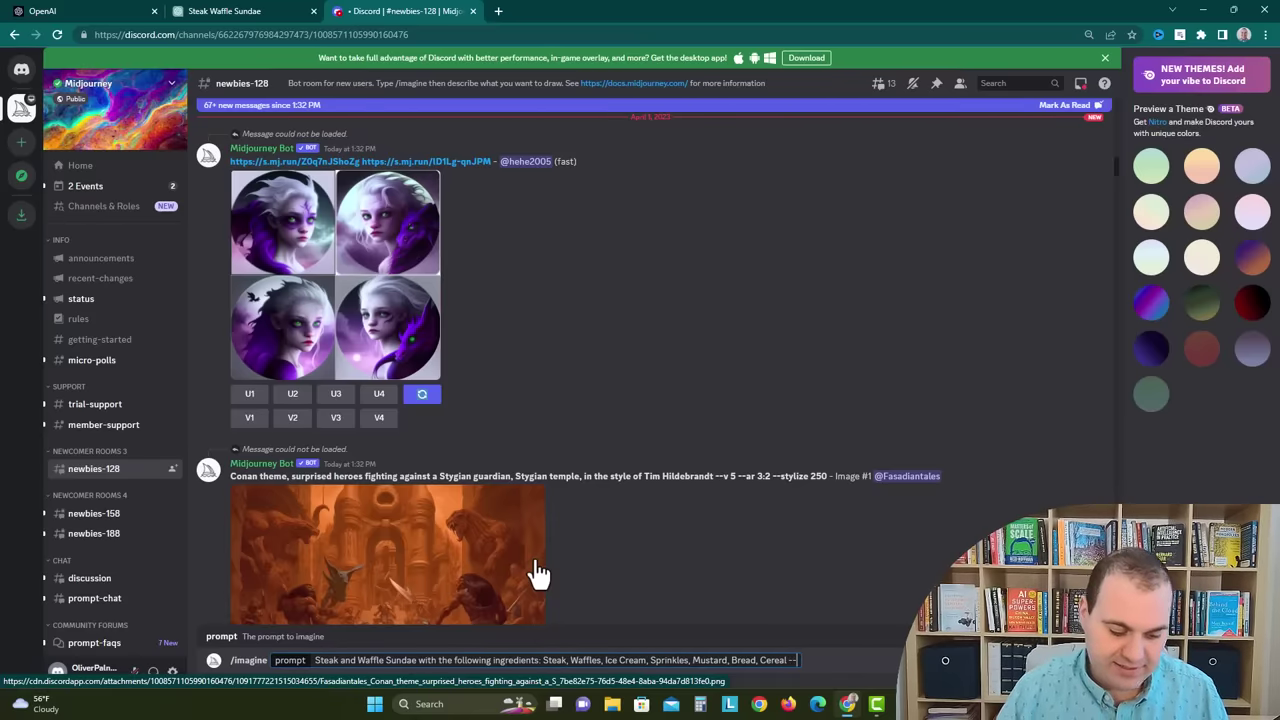
{"action": "type", "text": "v 5"}
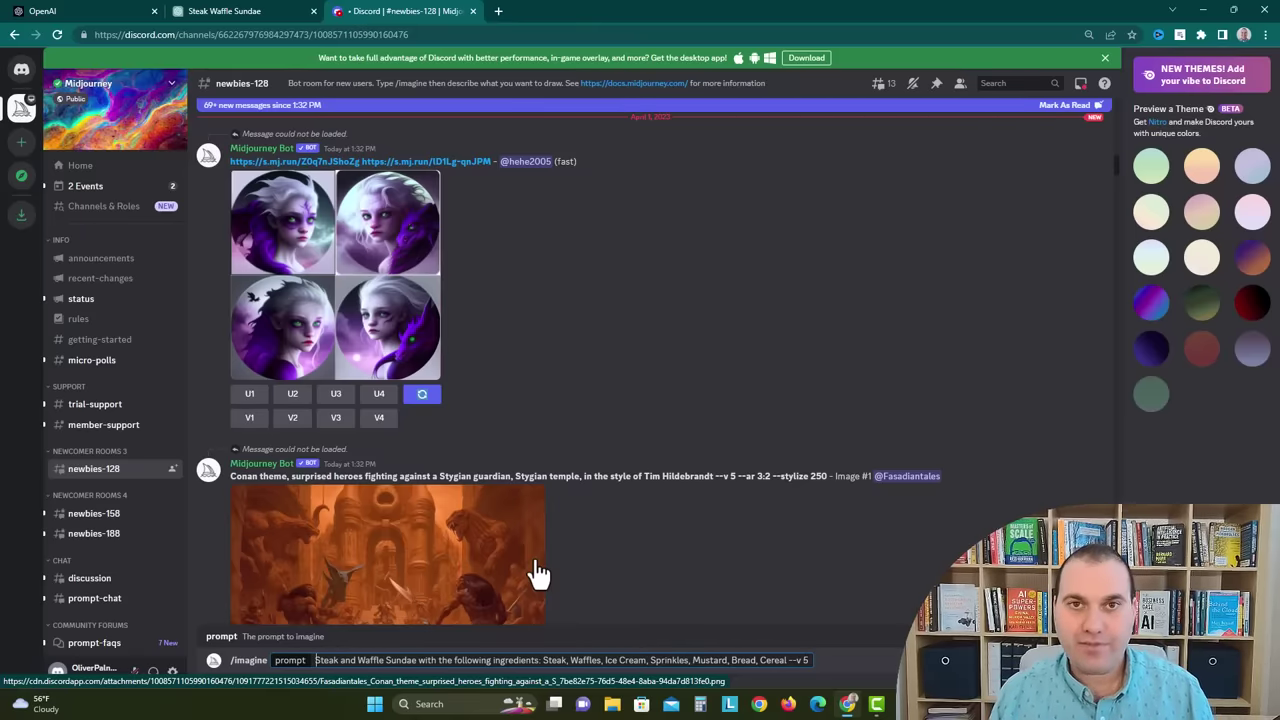
{"action": "key", "text": "Home"}
{"action": "type", "text": "hyper"}
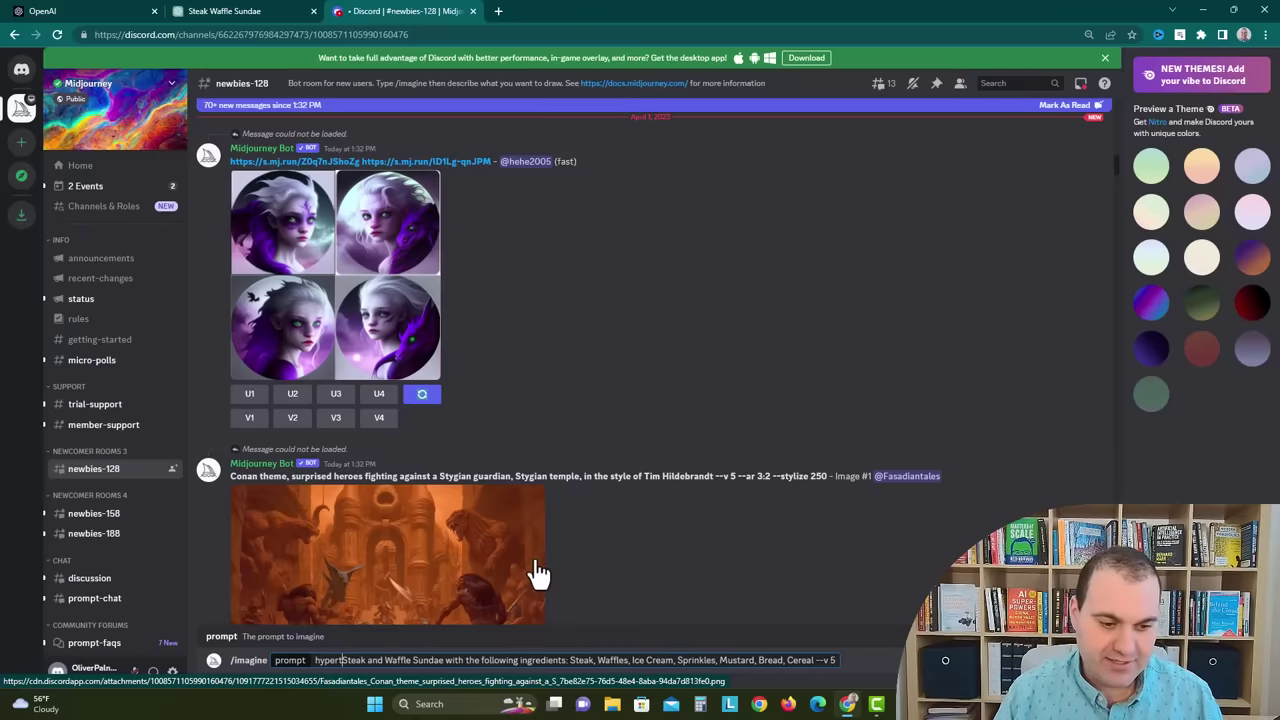
{"action": "type", "text": "realistic"}
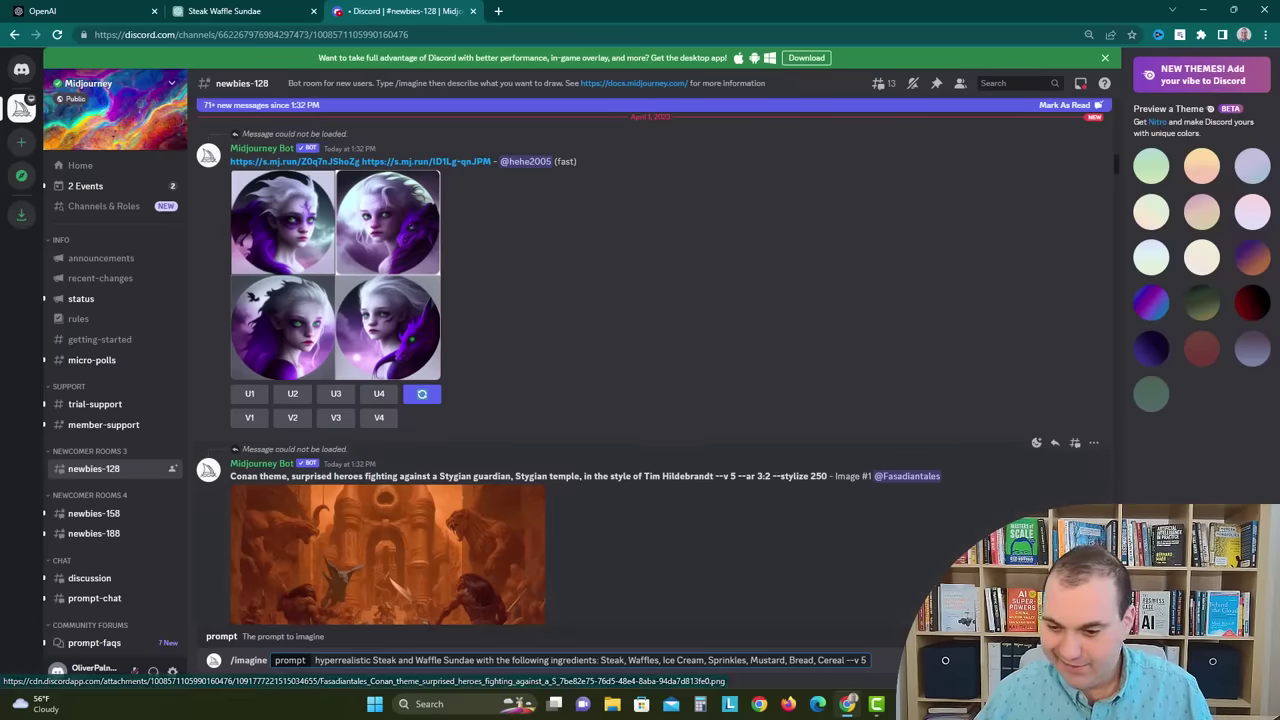
- Send the prompt to Midjourney and enlarge the resulting four-image sundae grid
{"action": "key", "text": "Return"}
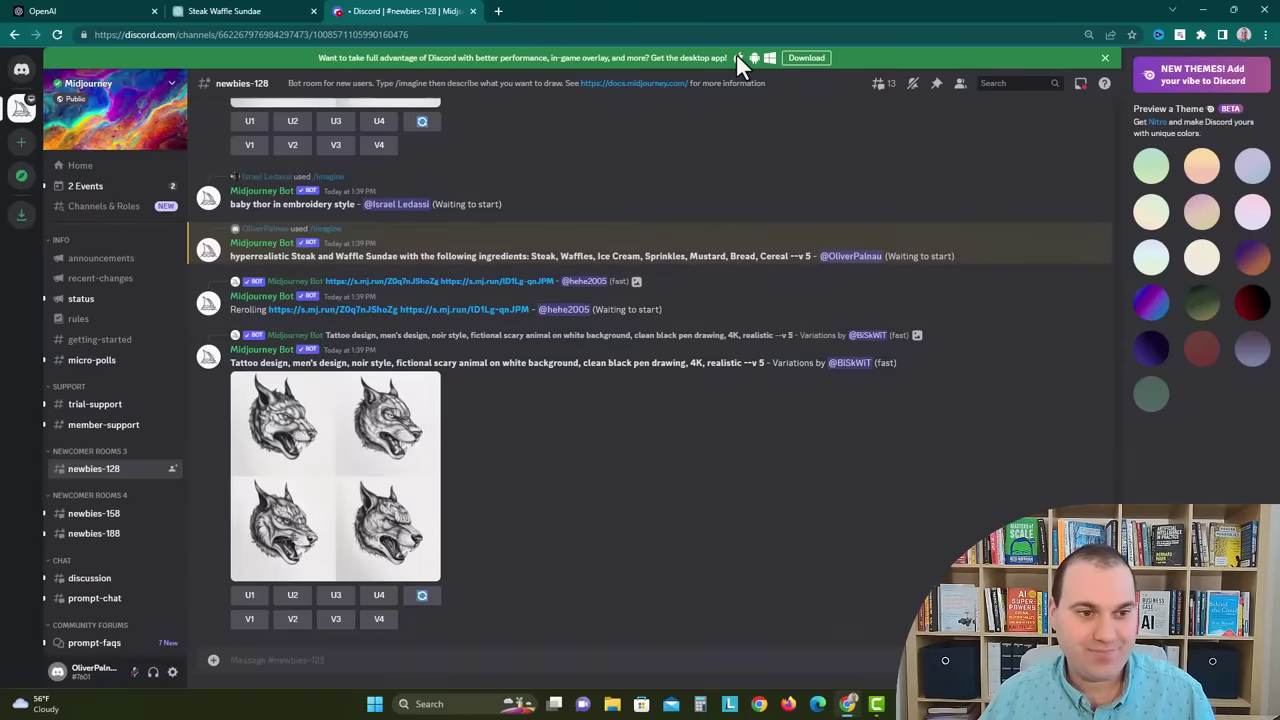
{"action": "scroll", "coordinate": [700, 365], "scroll_direction": "down", "scroll_amount": 10}
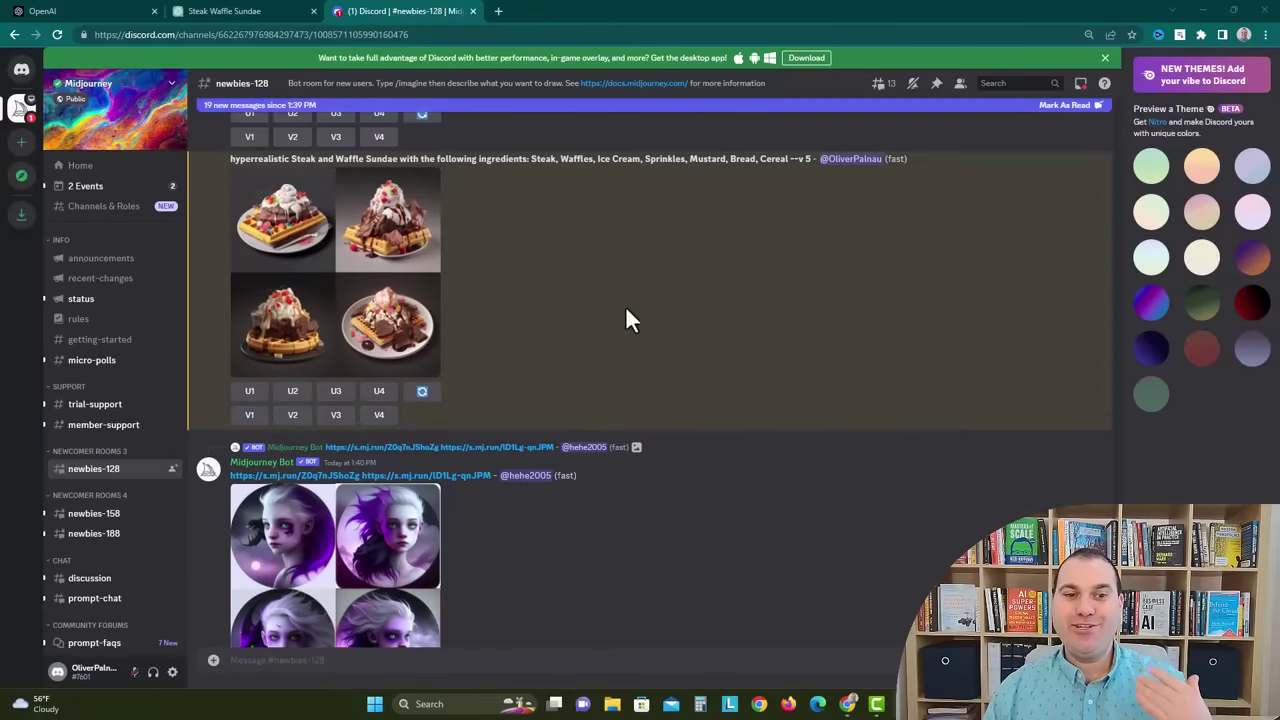
{"action": "scroll", "coordinate": [358, 317], "scroll_direction": "up", "scroll_amount": 1}
{"action": "left_click", "coordinate": [358, 317]}
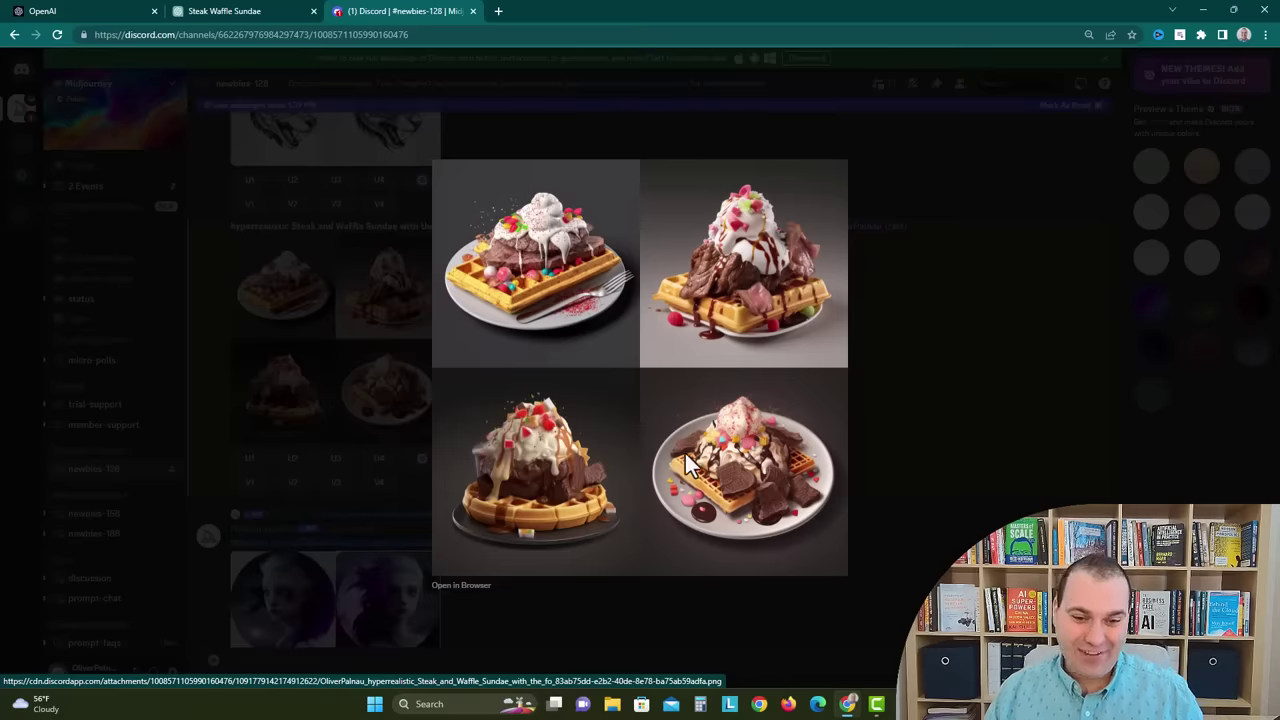
- Zoom the browser page in two steps with Ctrl+Plus to enlarge the sundae renderings
{"action": "key", "text": "ctrl+plus"}
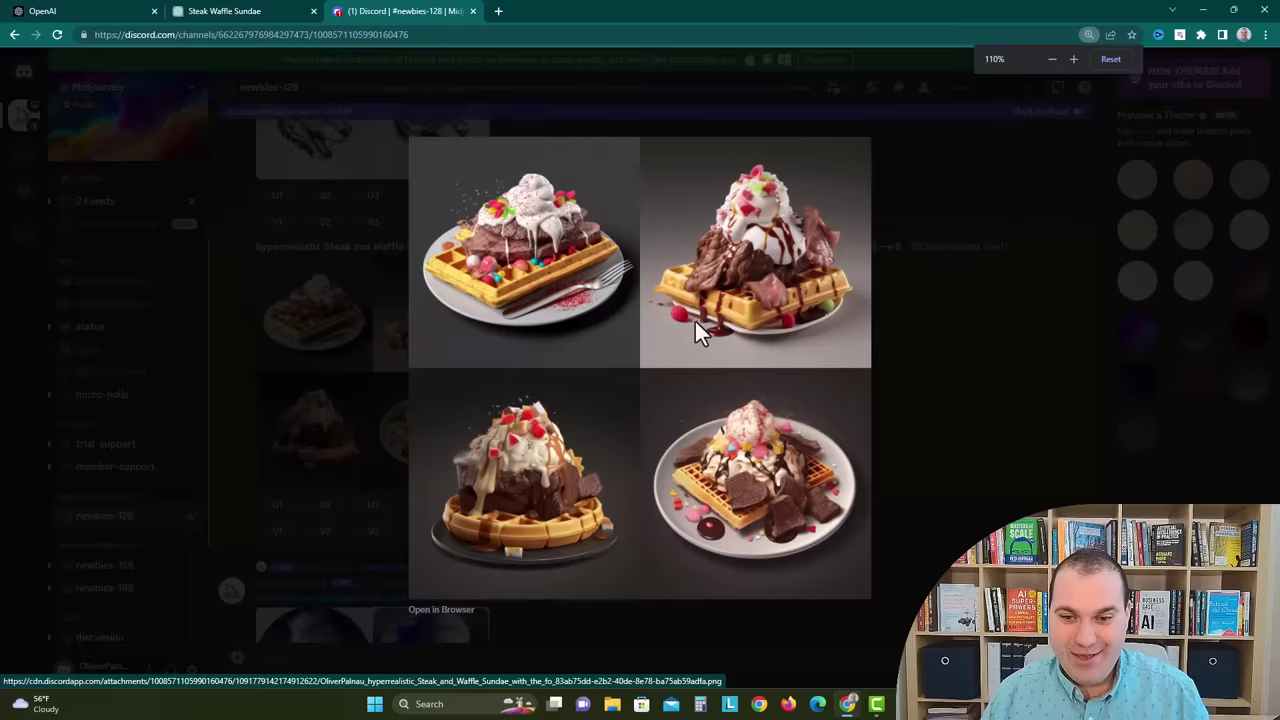
{"action": "key", "text": "ctrl+plus"}
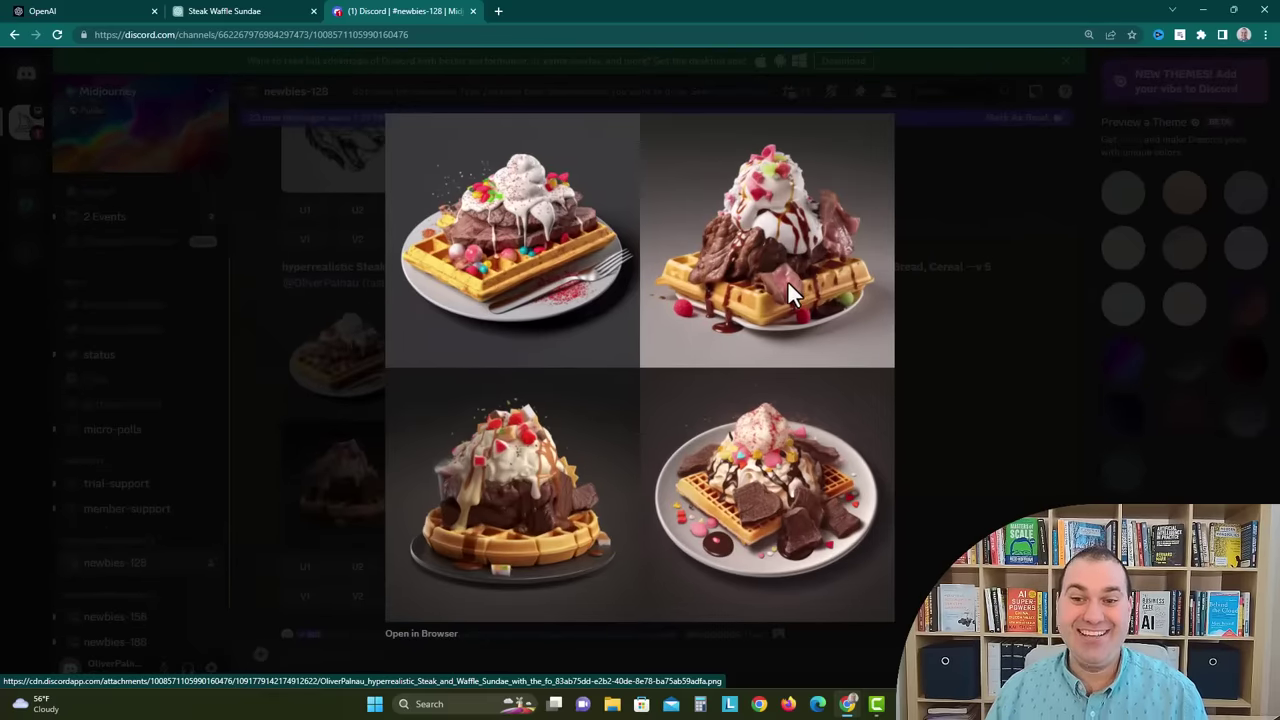